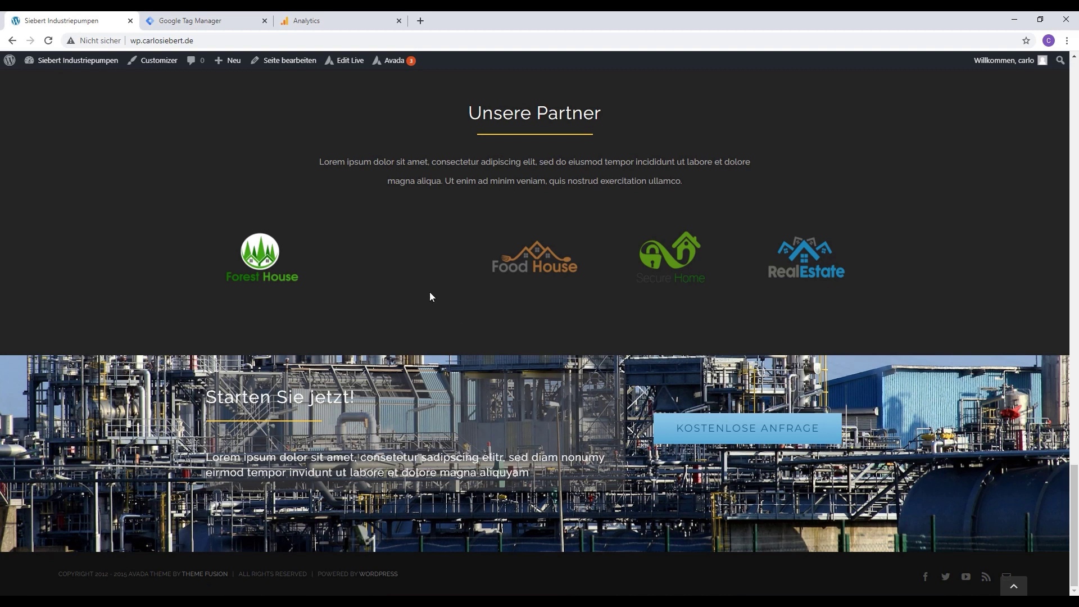
- Switch to Google Tag Manager and start a new trigger named "Ausgehende Links"
left_click(225, 21)
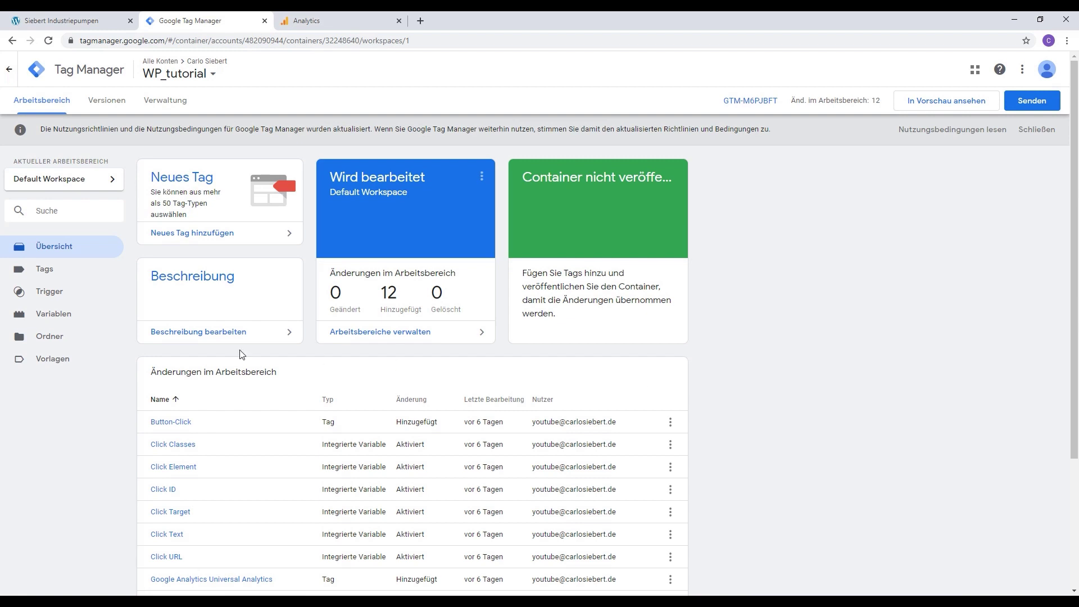
left_click(50, 291)
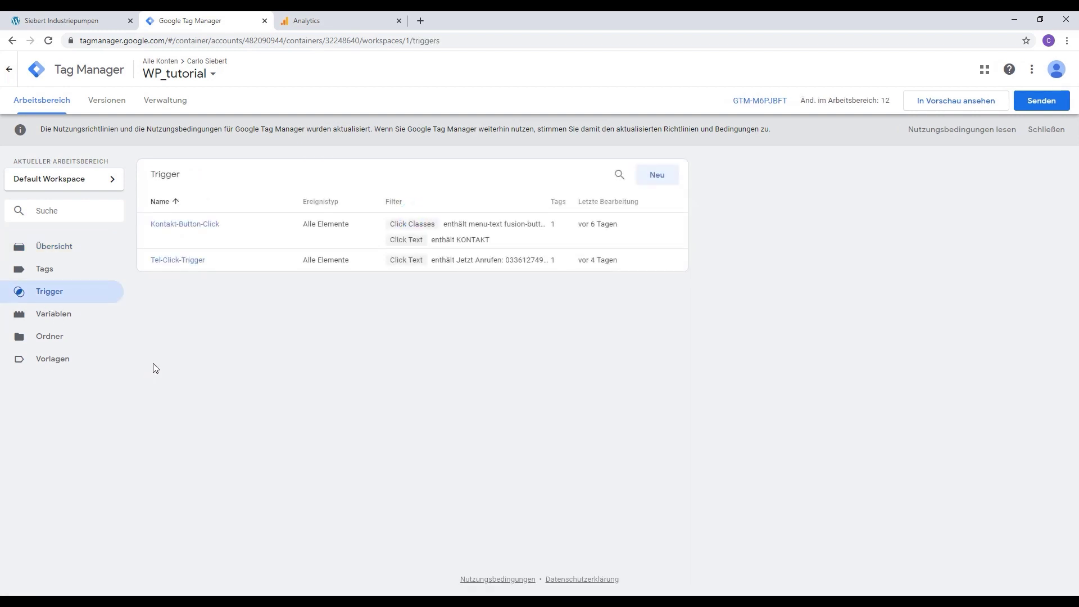
left_click(657, 175)
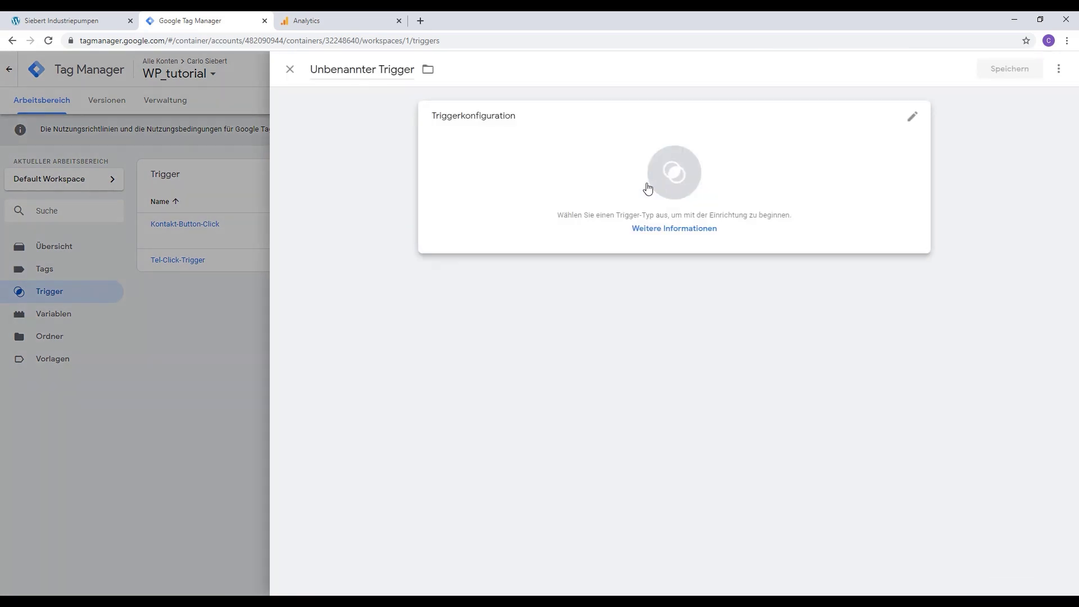
left_click_drag(317, 70, 350, 71)
triple_click(341, 70)
type("Ausge")
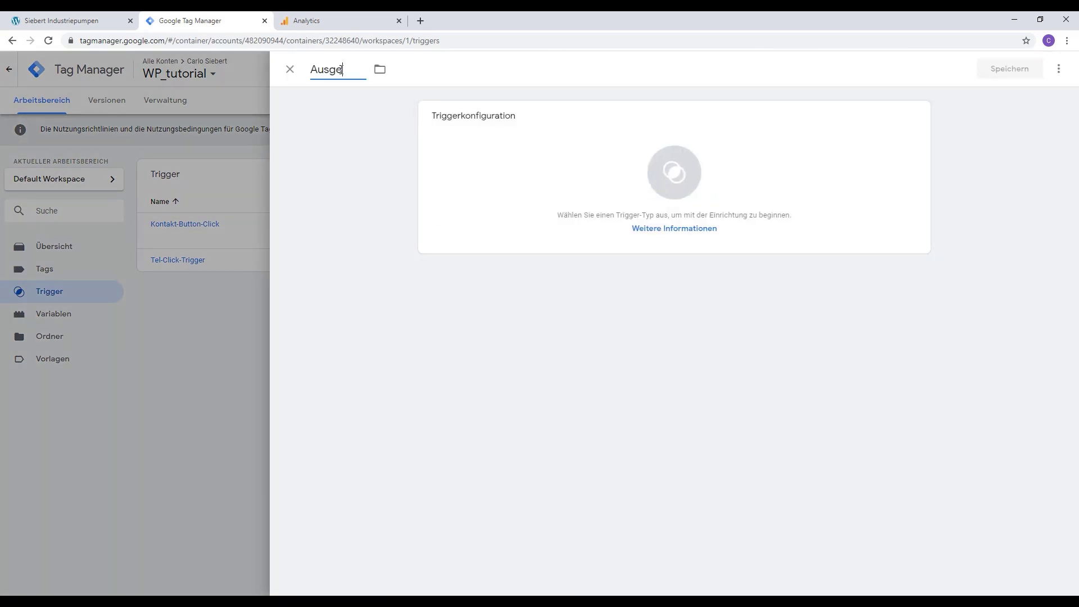
type("hende Links")
- Set the trigger type to Klick - Nur Links, firing on all link clicks, and save the trigger
left_click(591, 137)
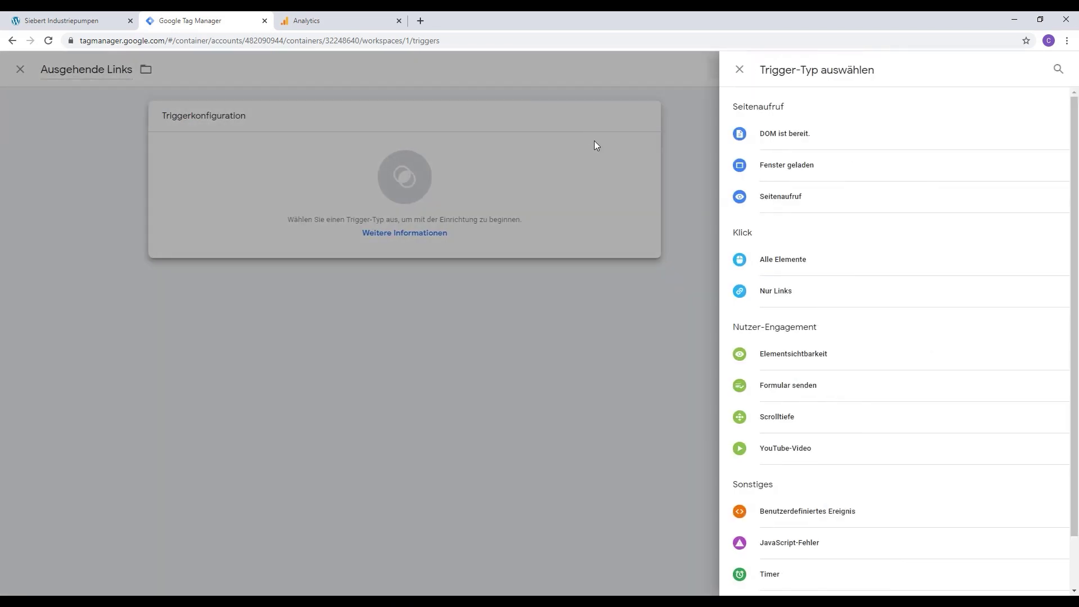
left_click(768, 303)
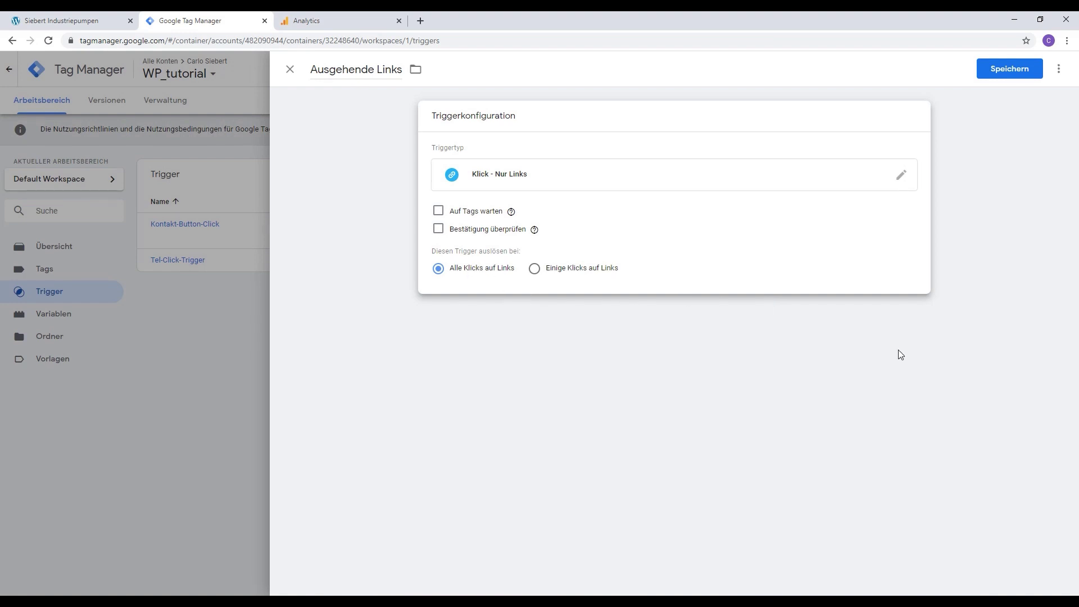
left_click(1008, 70)
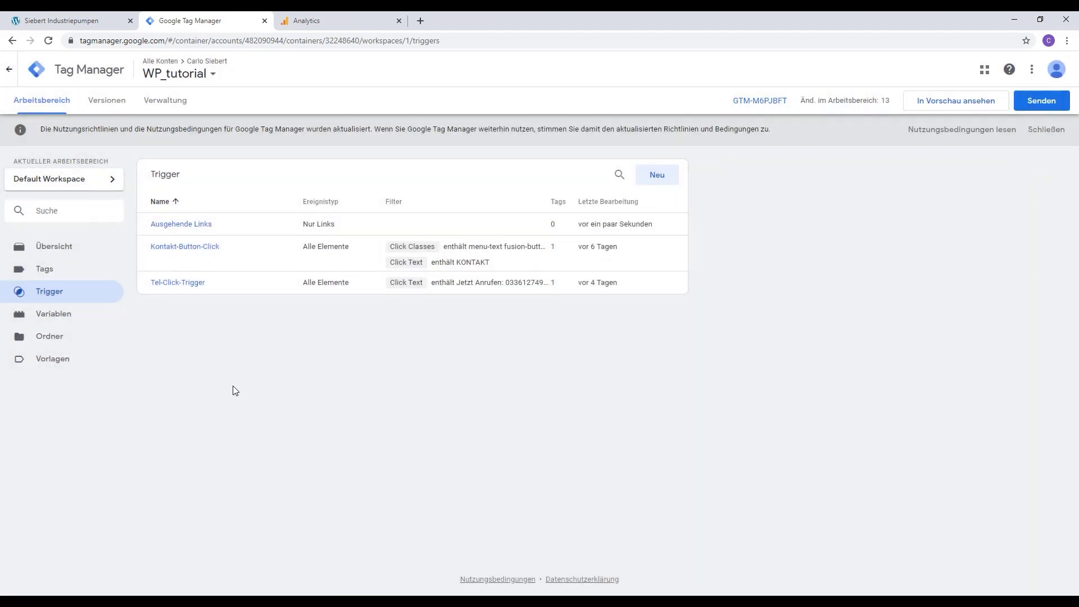
- Start a new user-defined variable of the type "Variable für automatisches Ereignis"
left_click(49, 313)
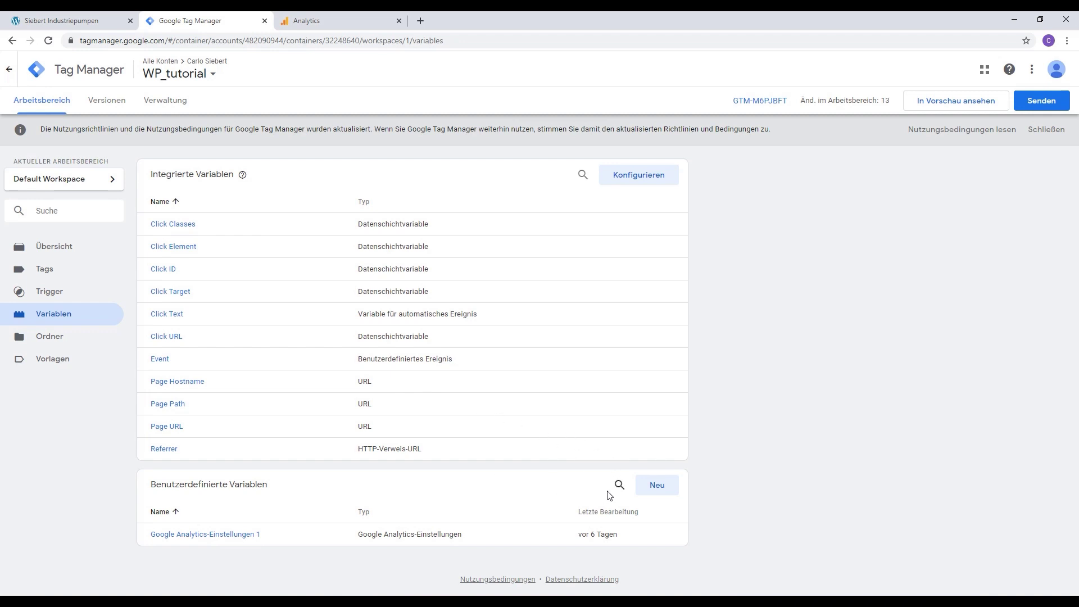
left_click(655, 485)
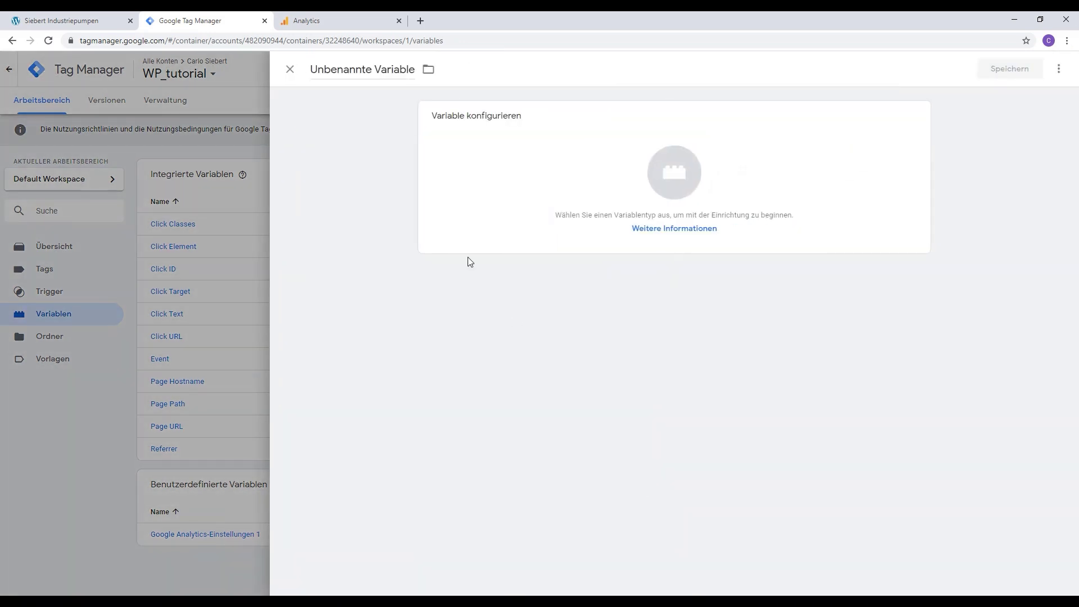
left_click(493, 133)
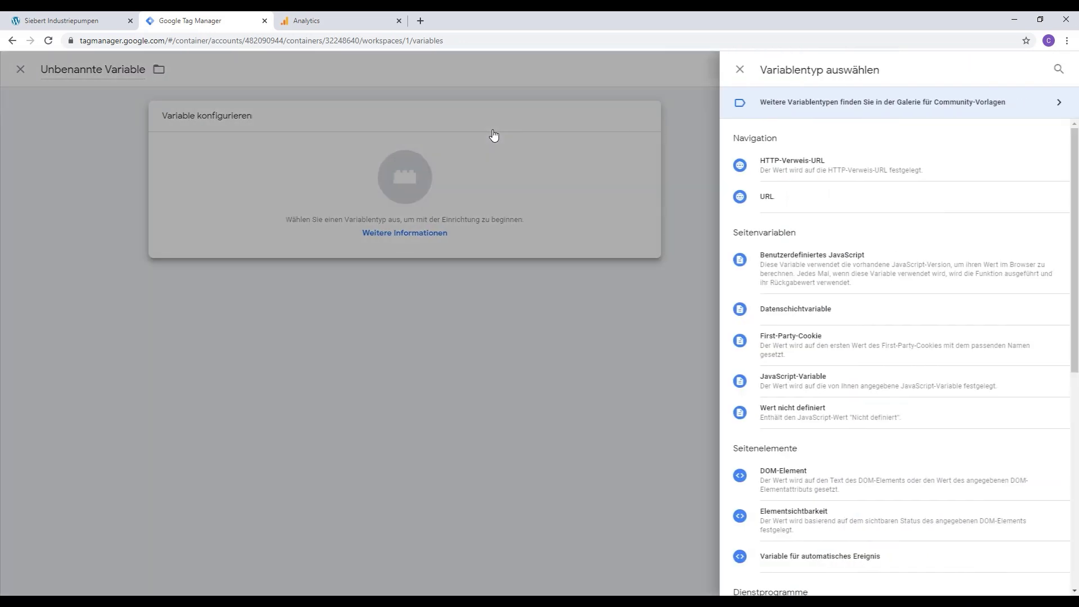
scroll(773, 260, "down", 4)
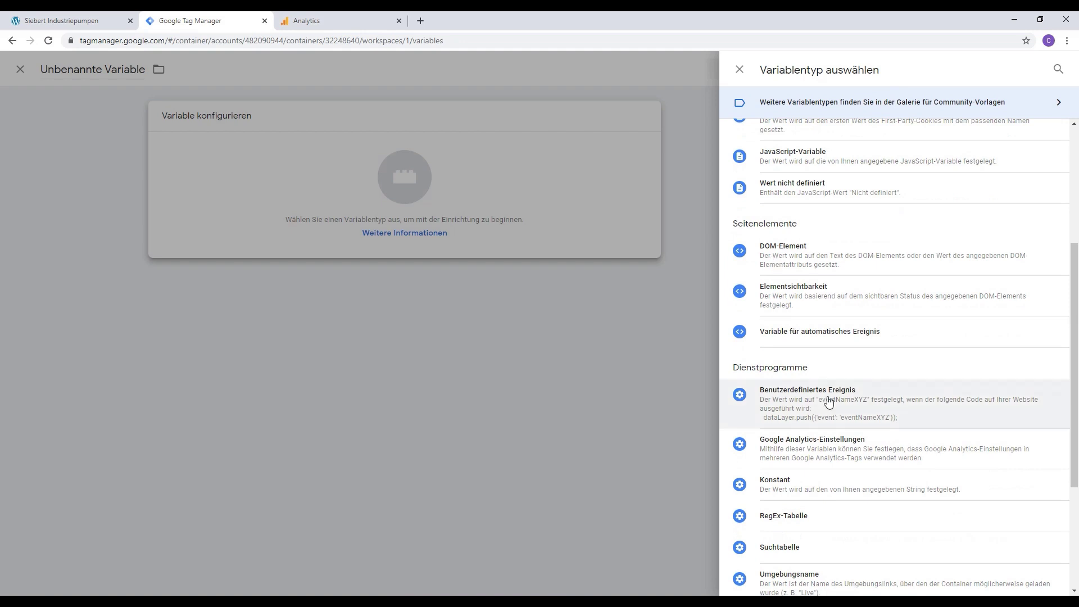
left_click(817, 337)
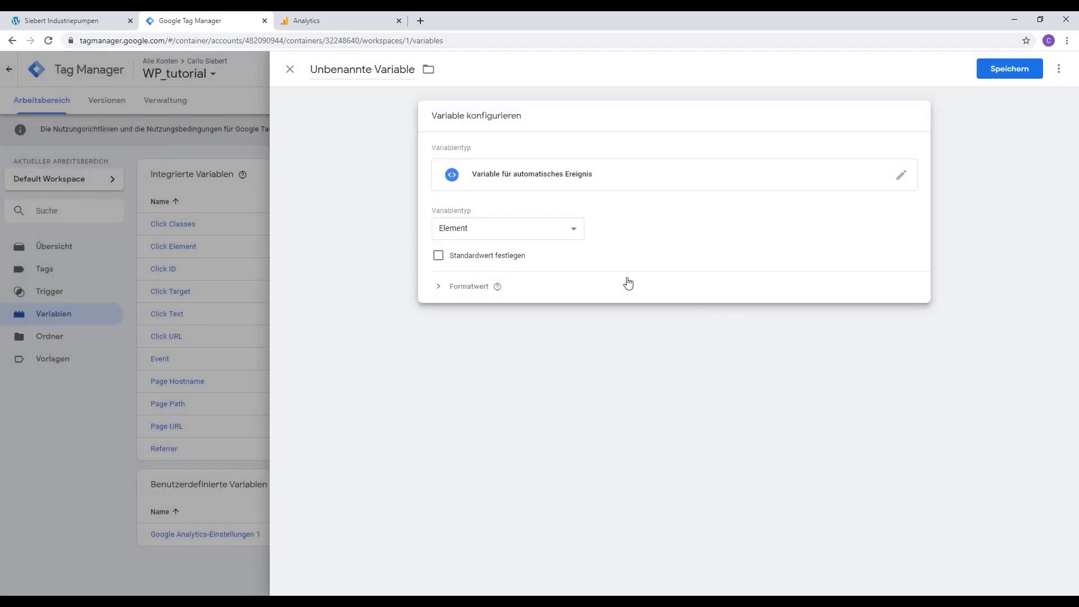
- Set the variable to read the Element-URL with the component type "Ist ausgehend"
left_click(514, 231)
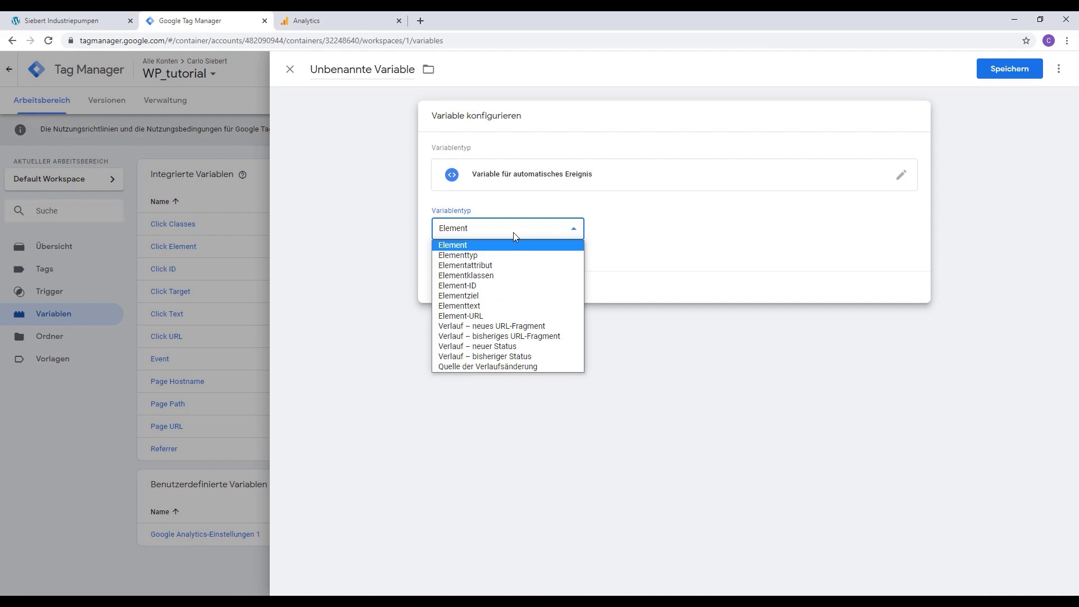
left_click(488, 316)
left_click(475, 292)
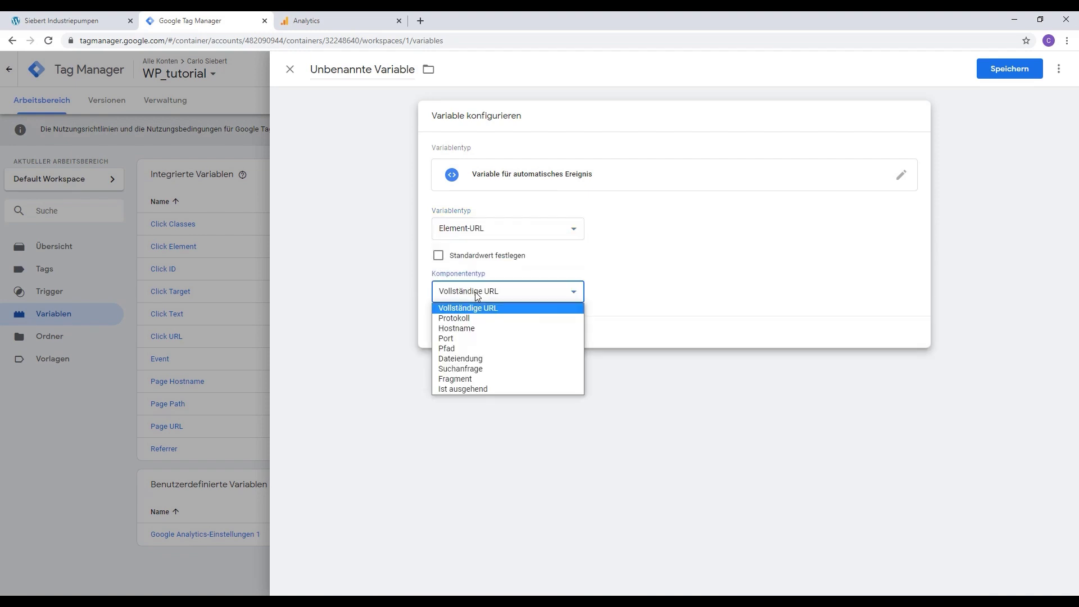
left_click(475, 391)
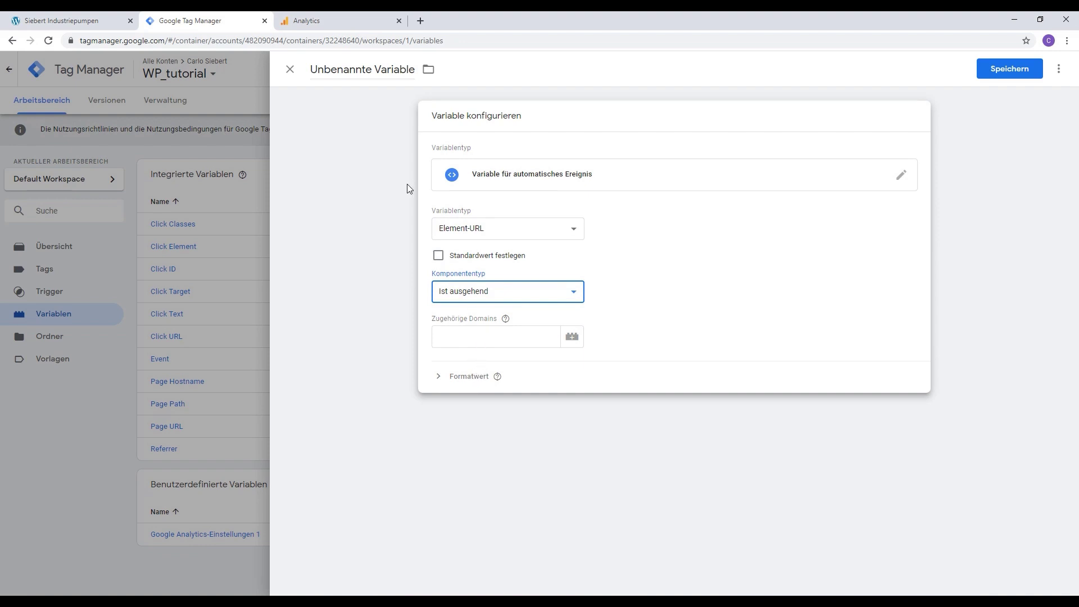
- Name the variable "Ausgehend?" and save it without any associated domains
left_click_drag(310, 69, 494, 72)
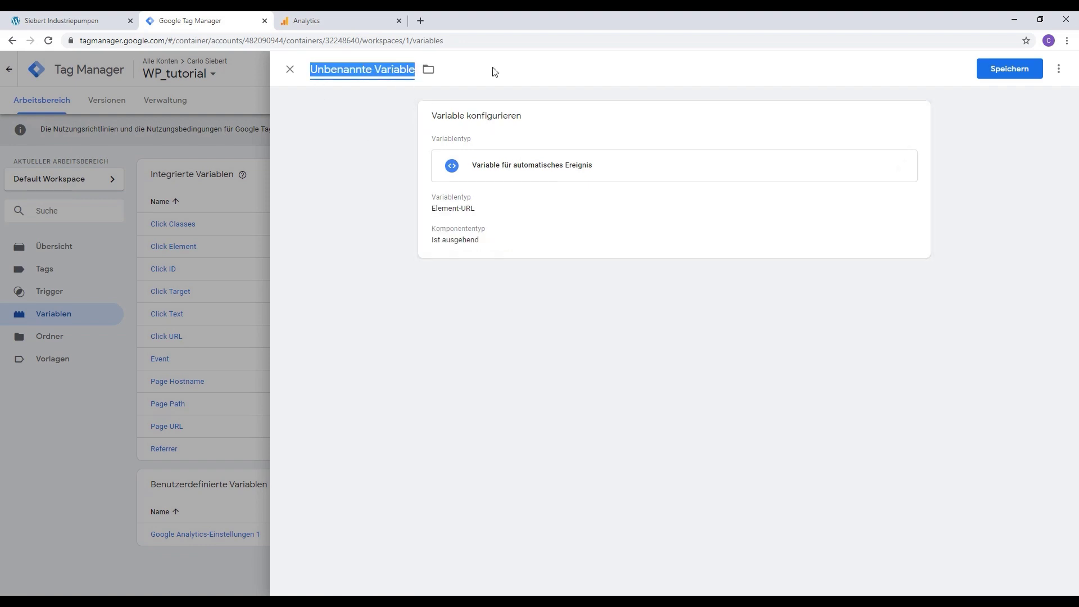
type("Au")
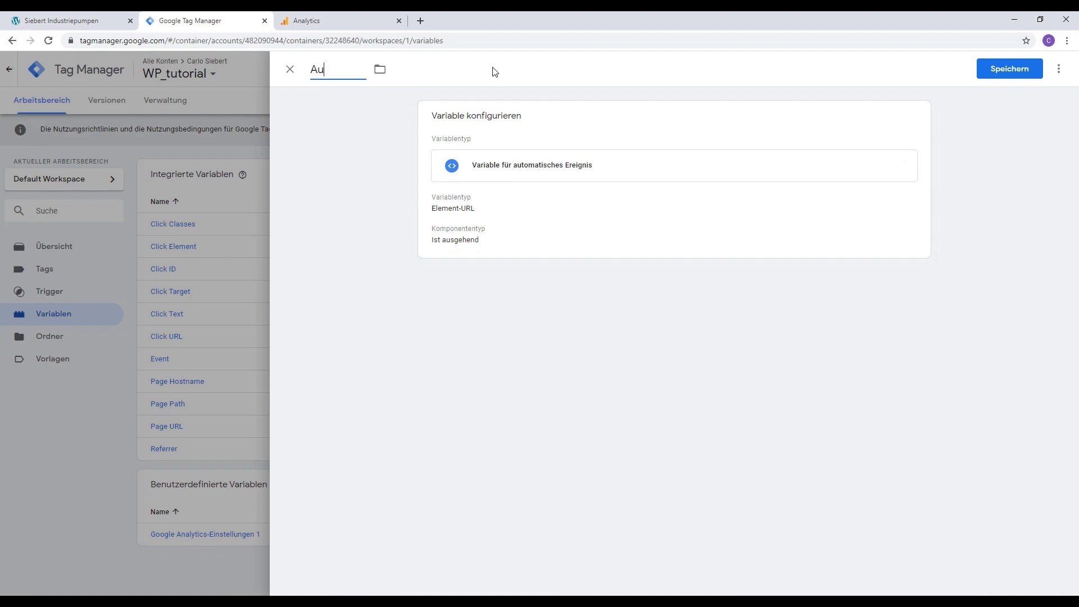
type("sgehend?")
left_click(534, 251)
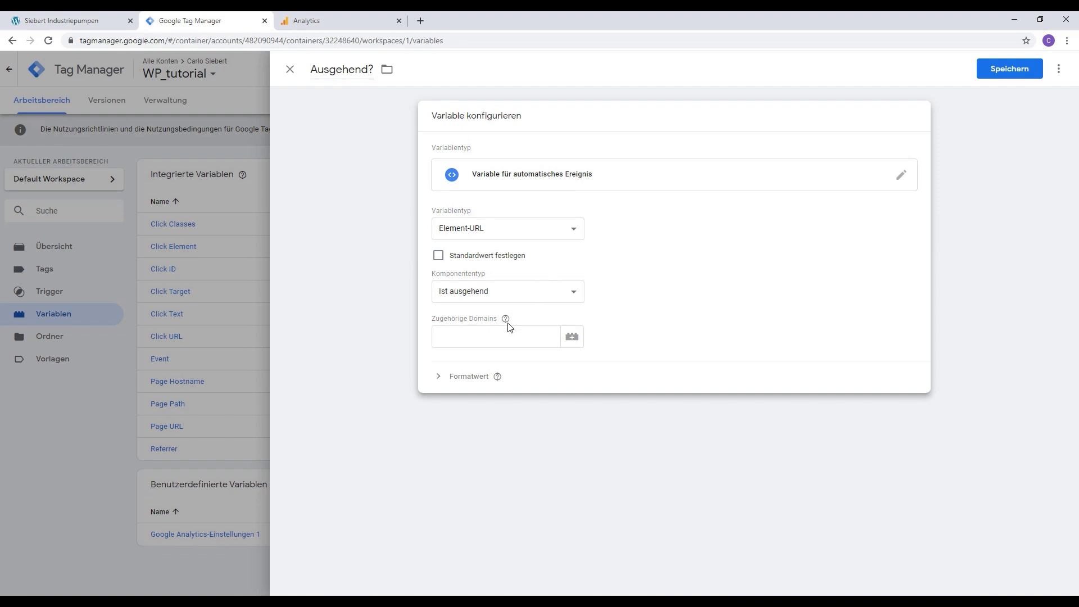
mouse_move(506, 325)
left_click(990, 74)
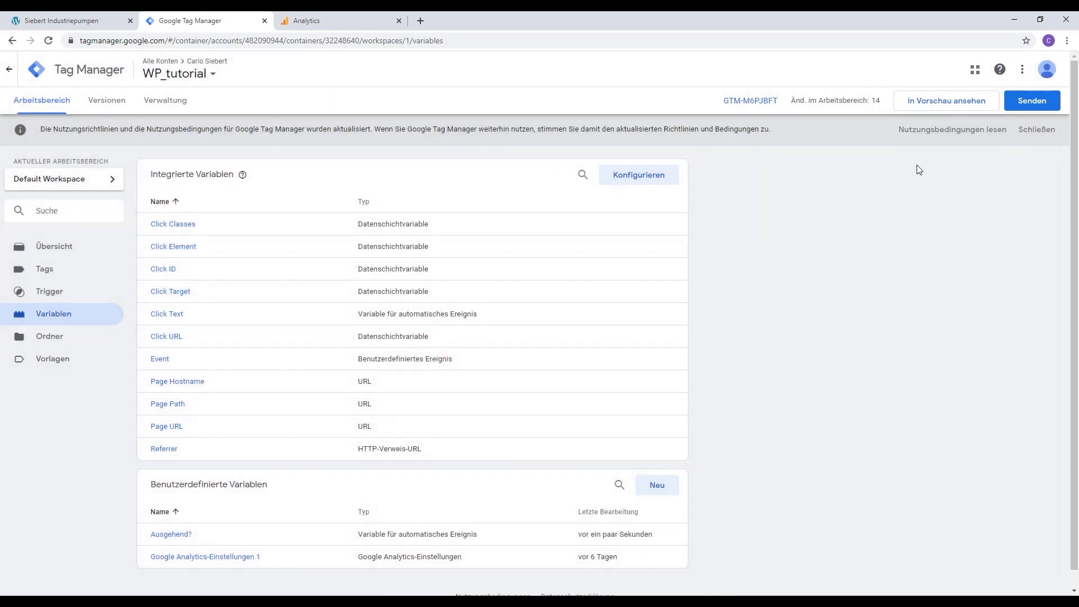
- Start the workspace preview and reload the Siebert Industriepumpen website in its browser tab
left_click(933, 111)
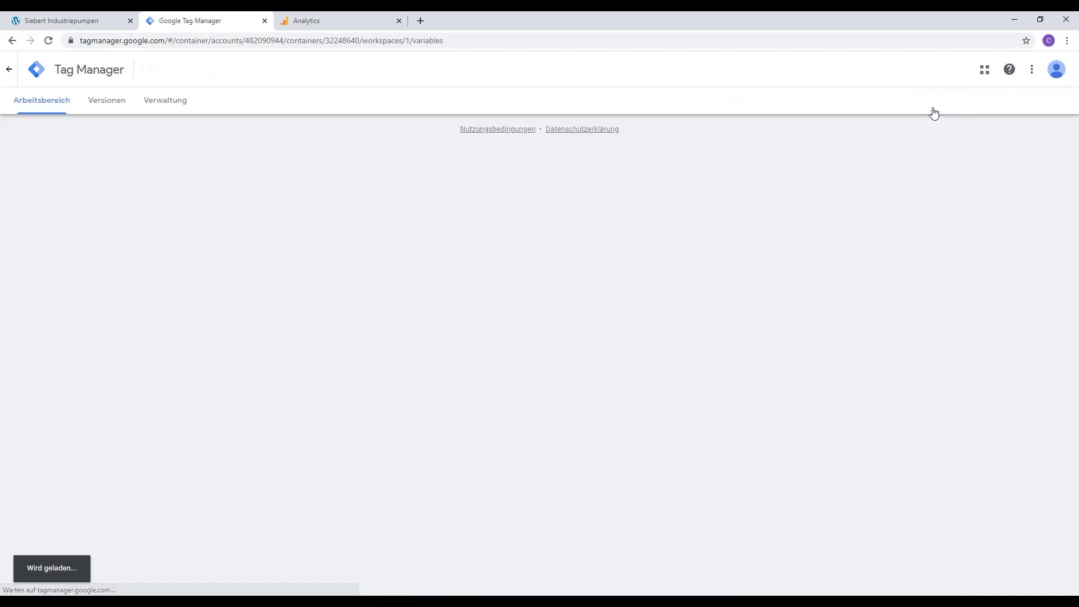
left_click(73, 20)
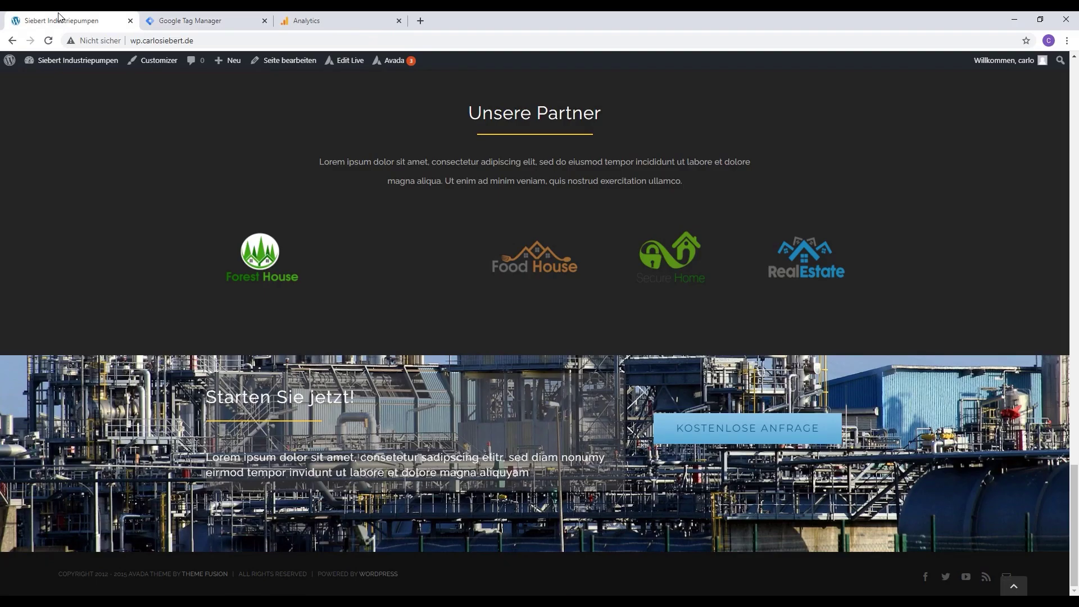
left_click(48, 40)
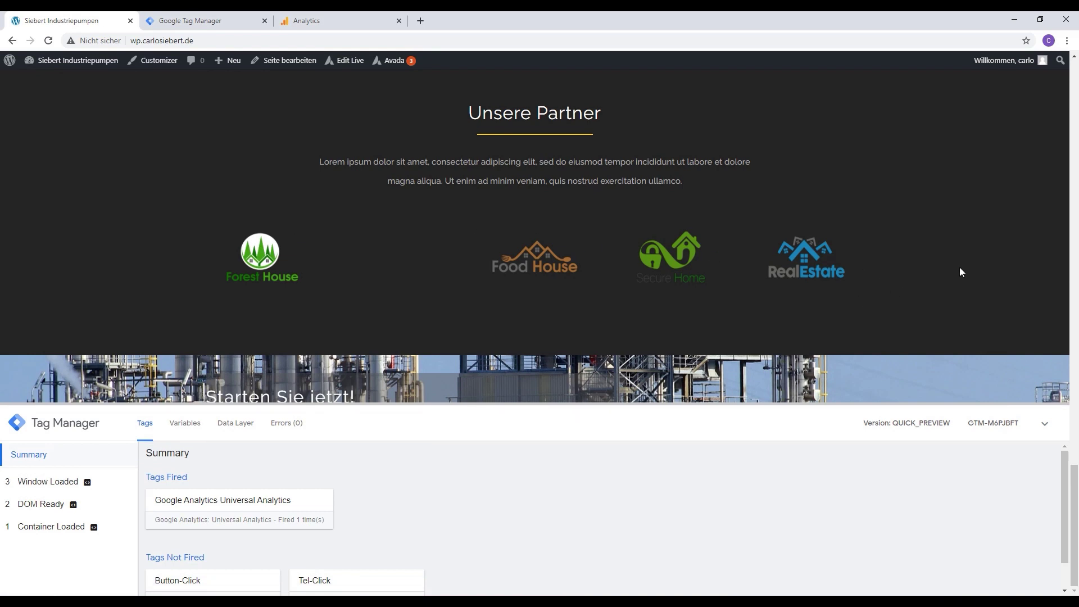
- Open the header's Kontakt link in a new tab, check the variables of its Link Click event, and close that tab
scroll(853, 335, "up", 9)
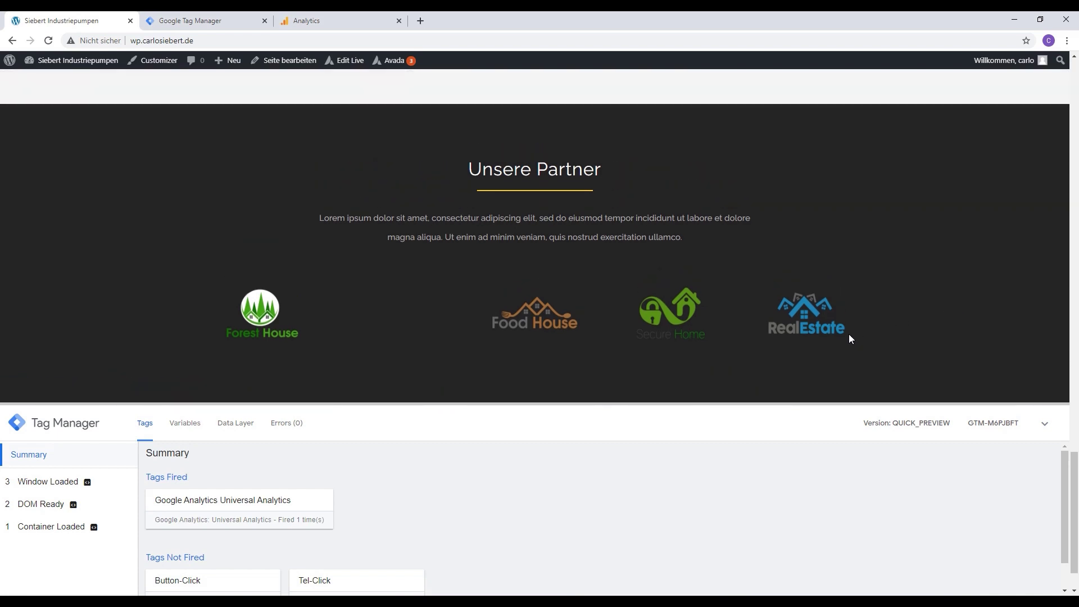
scroll(854, 340, "up", 10)
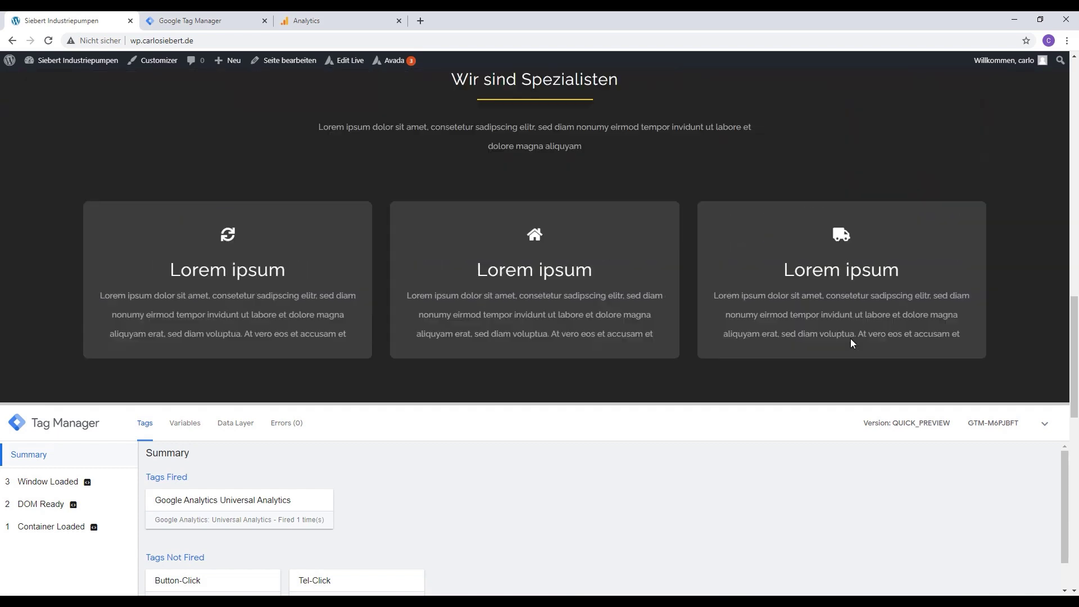
scroll(851, 343, "up", 6)
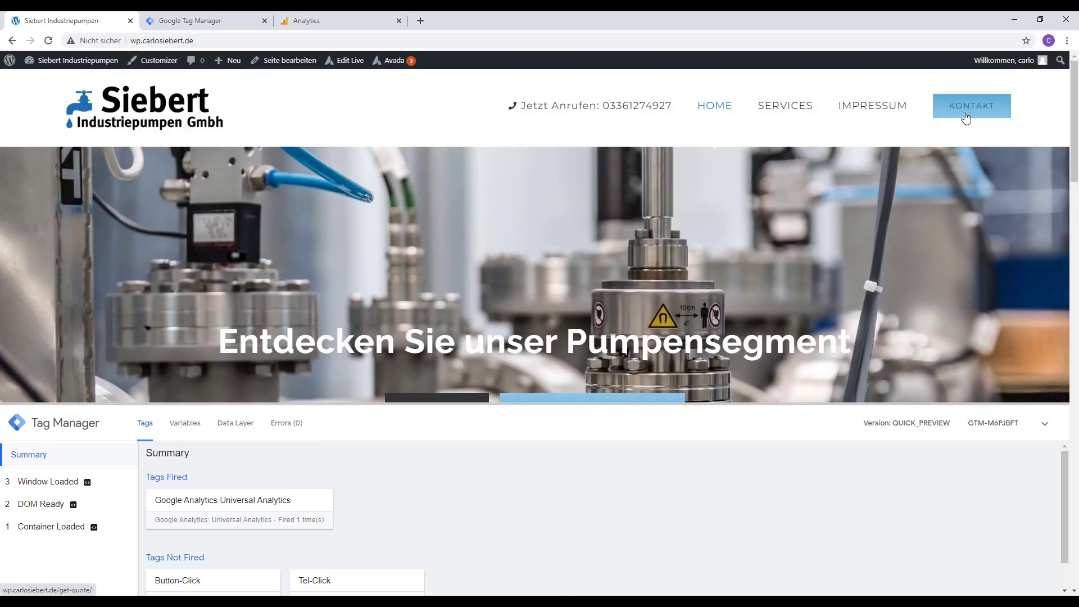
left_click(965, 117, "ctrl")
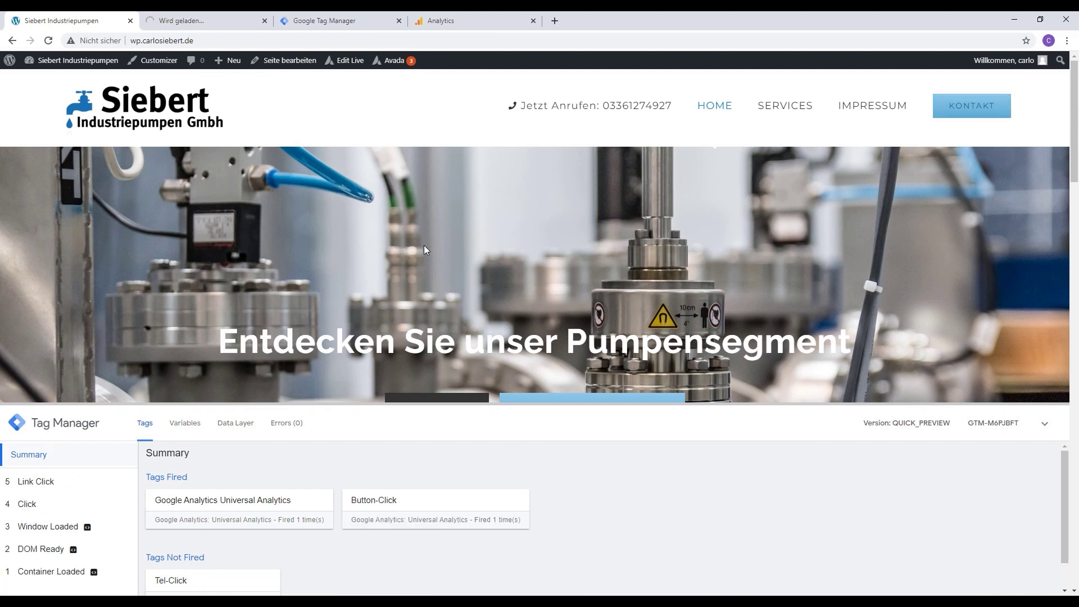
left_click(50, 486)
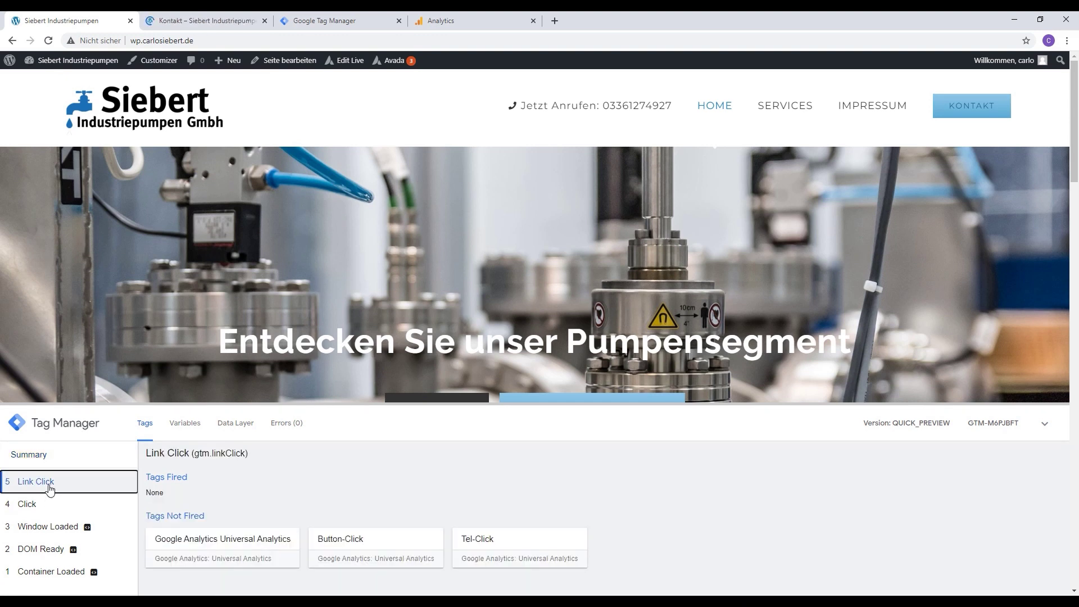
left_click(185, 424)
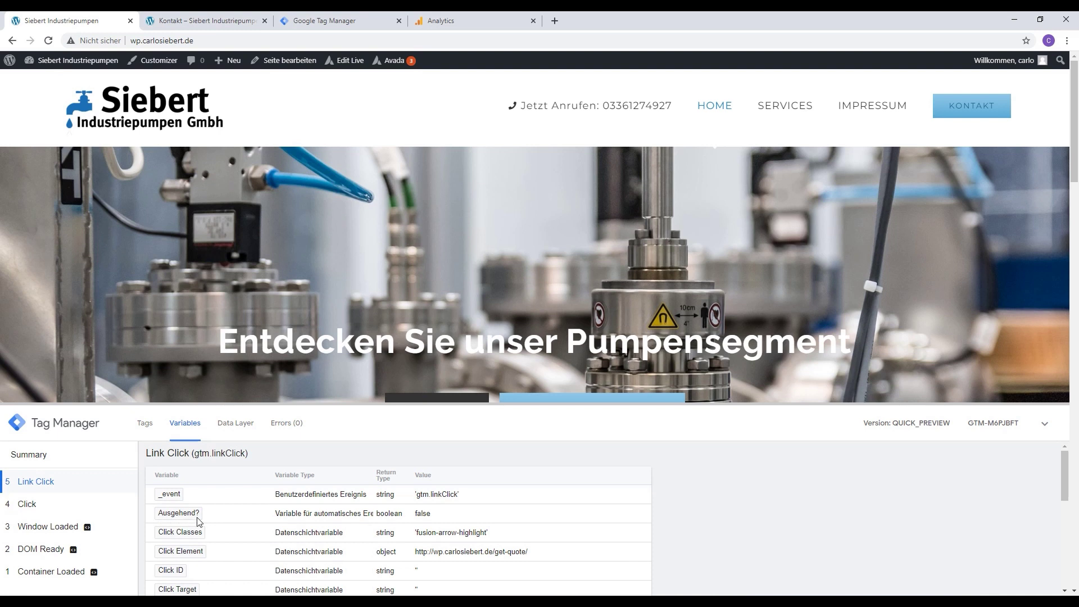
left_click(265, 21)
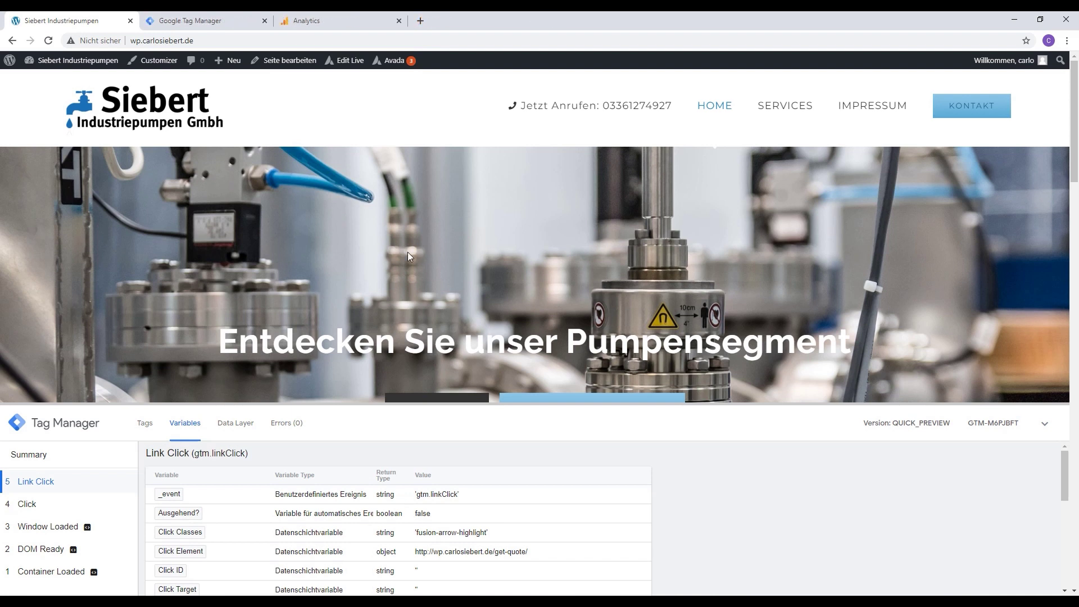
- Open the Services link in a new tab, check the Ausgehend? variable for its newest Link Click event, and close that tab
left_click(775, 112, "ctrl")
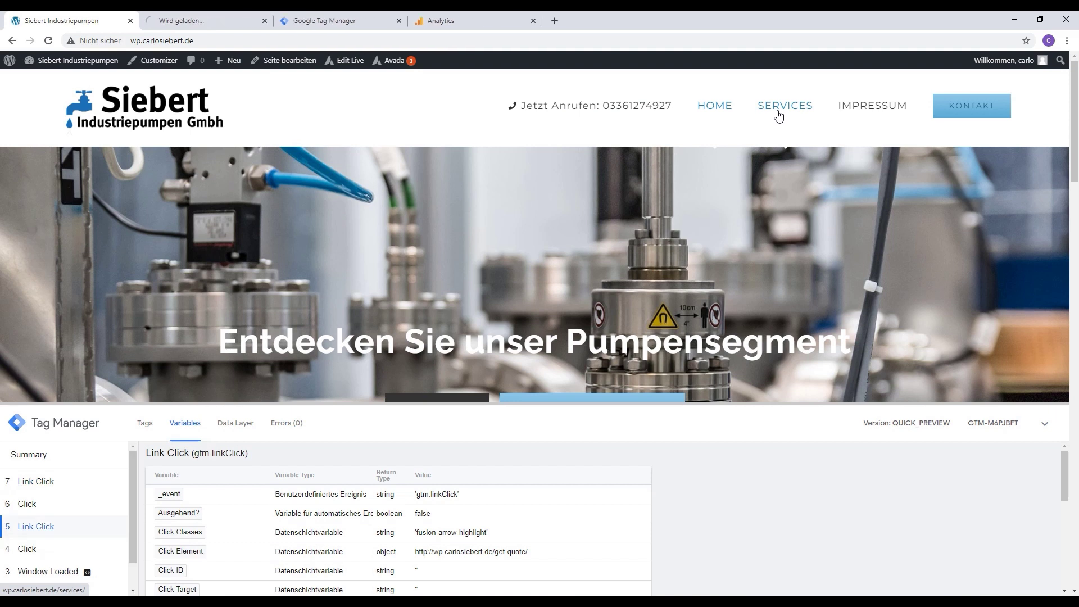
left_click(67, 486)
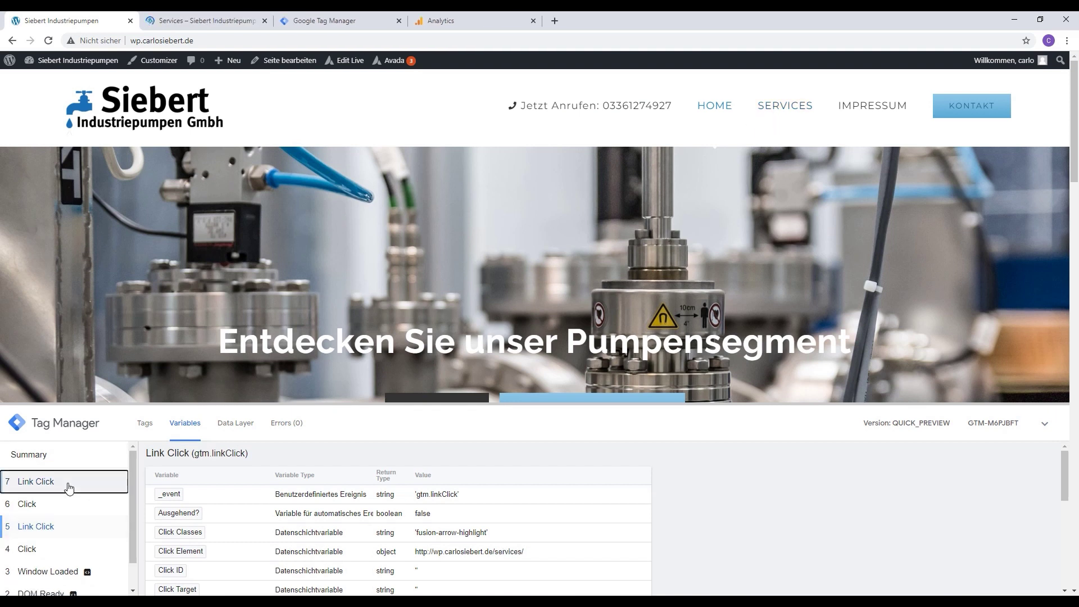
left_click(187, 434)
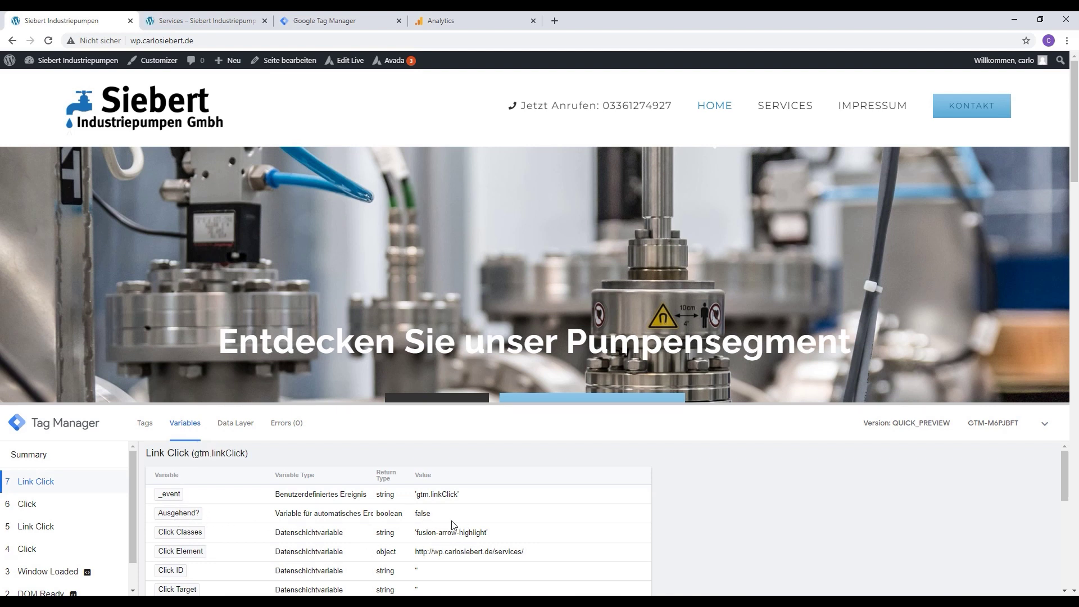
left_click(264, 20)
- Open the footer's Facebook link in a new tab and check the Ausgehend? and Click Element variables of its Link Click event
left_click_drag(573, 406, 611, 576)
scroll(718, 301, "down", 15)
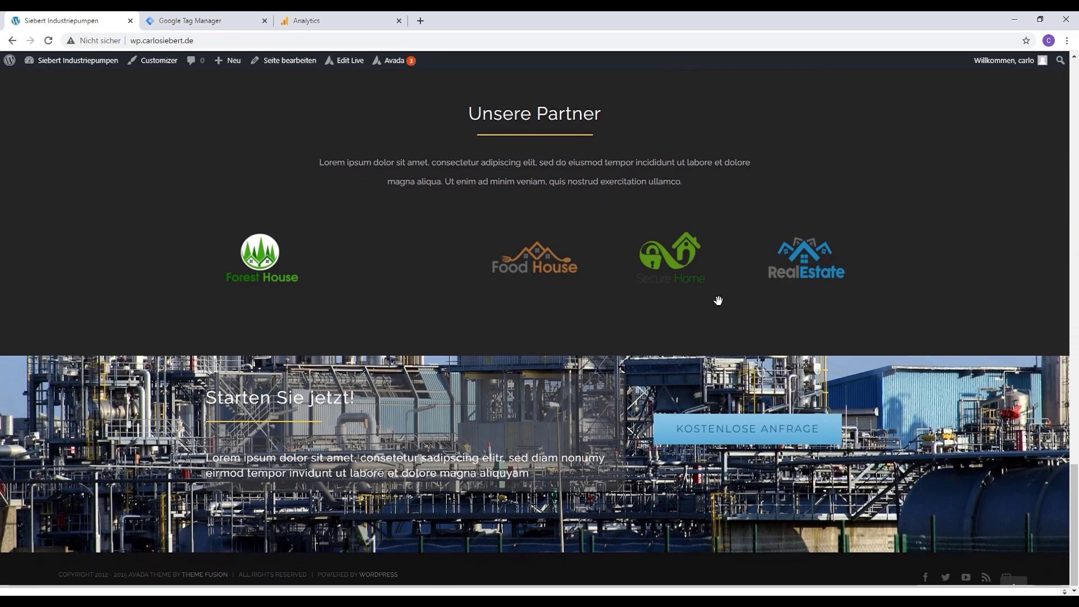
middle_click(926, 577)
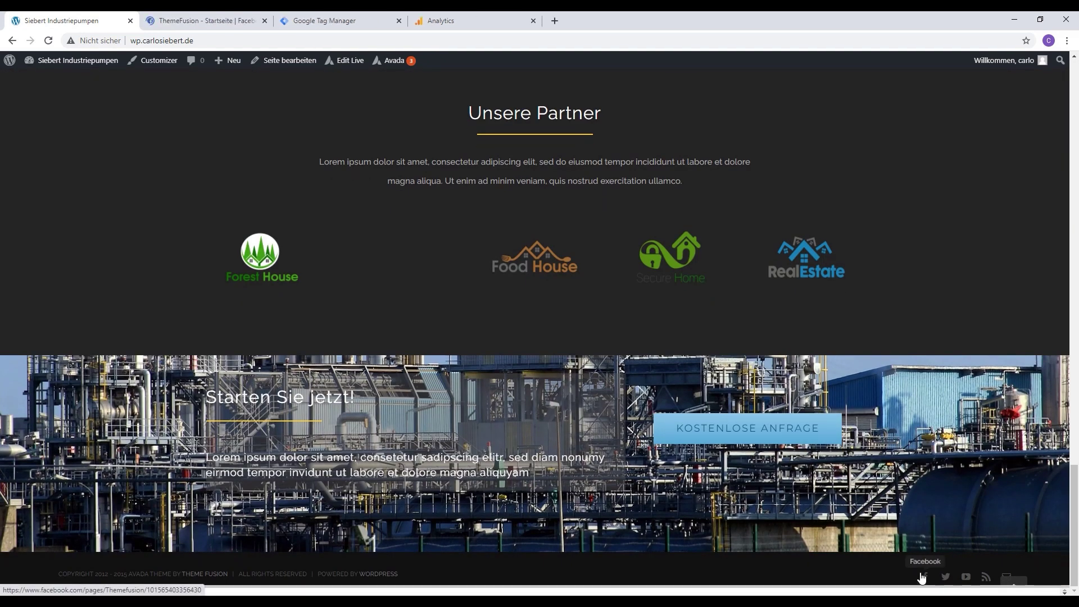
left_click_drag(496, 586, 496, 326)
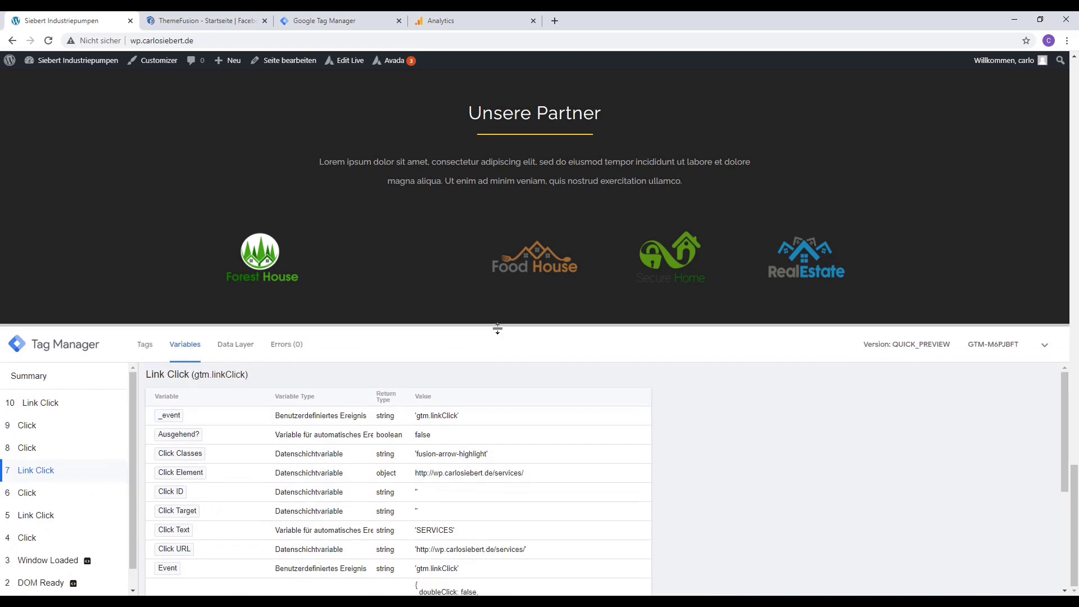
scroll(59, 434, "up", 5)
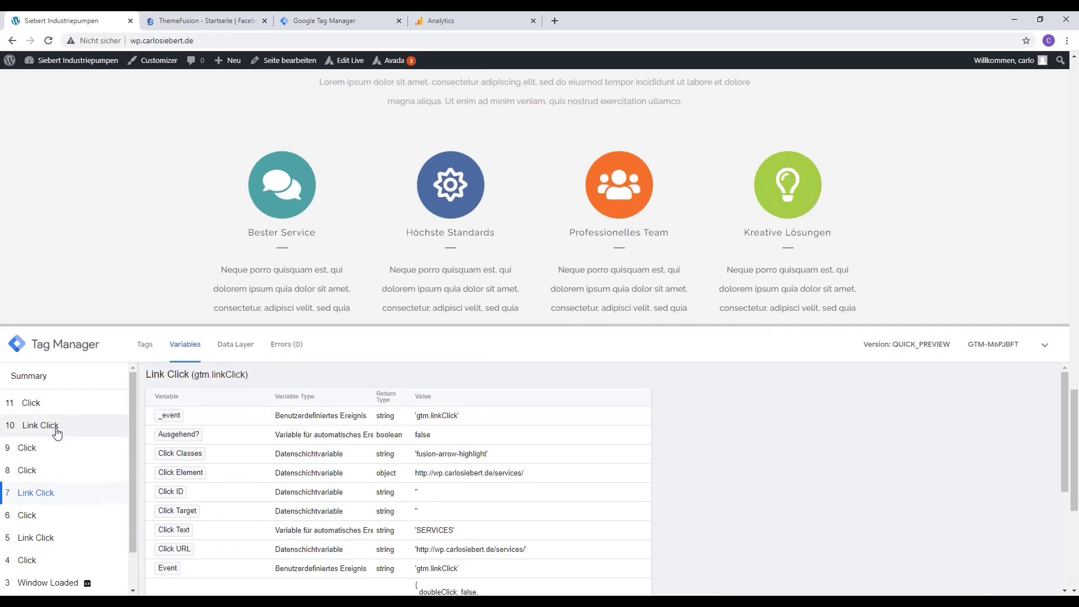
left_click(58, 434)
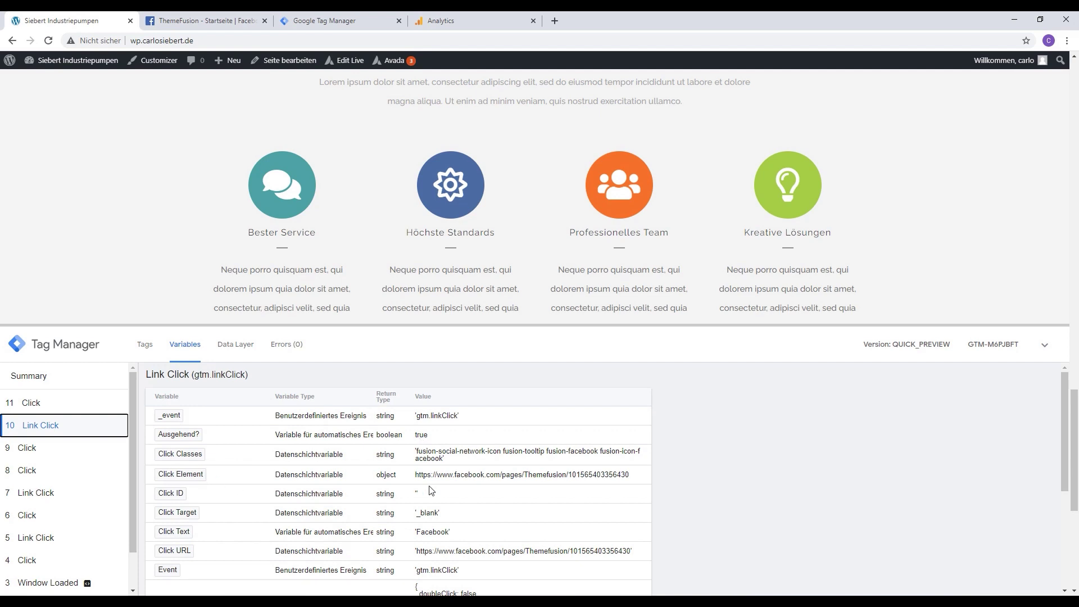
left_click_drag(415, 475, 624, 475)
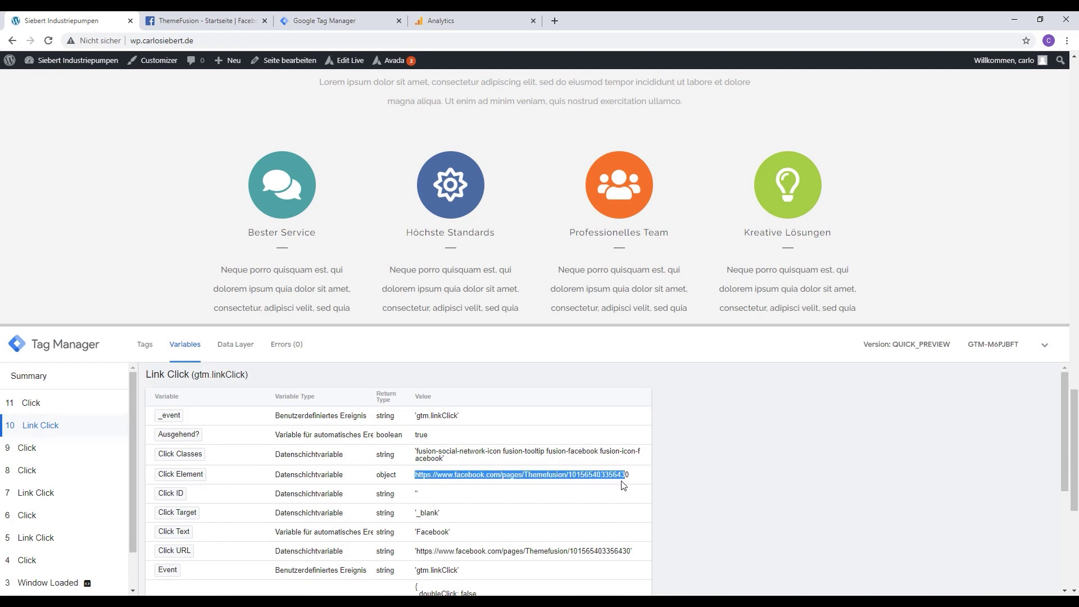
- View the opened ThemeFusion Facebook page, close its tab, and return to the top of the Siebert Industriepumpen page
left_click(202, 27)
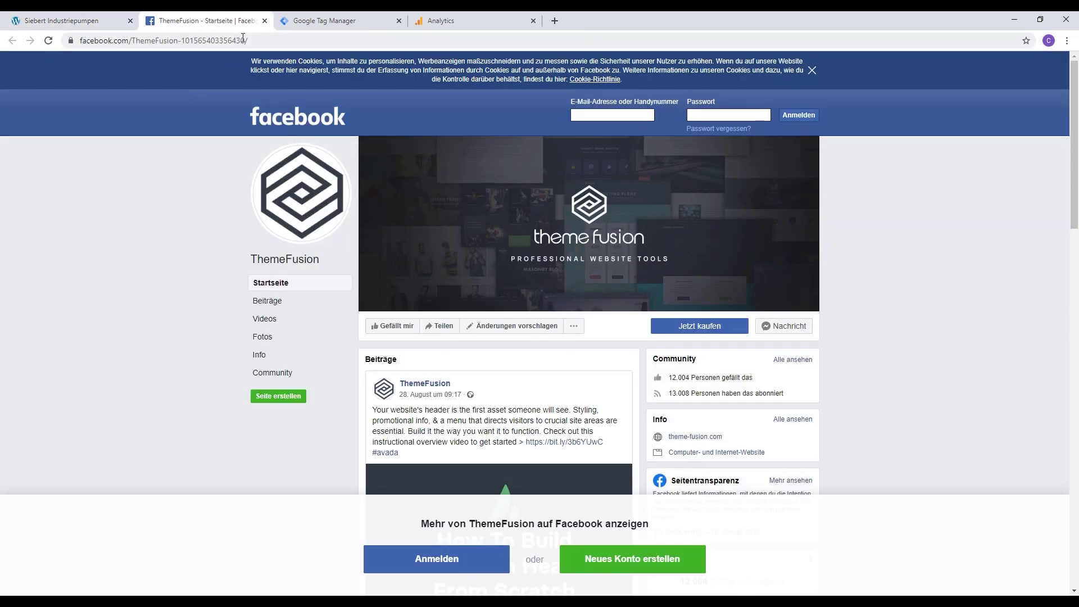
left_click(264, 22)
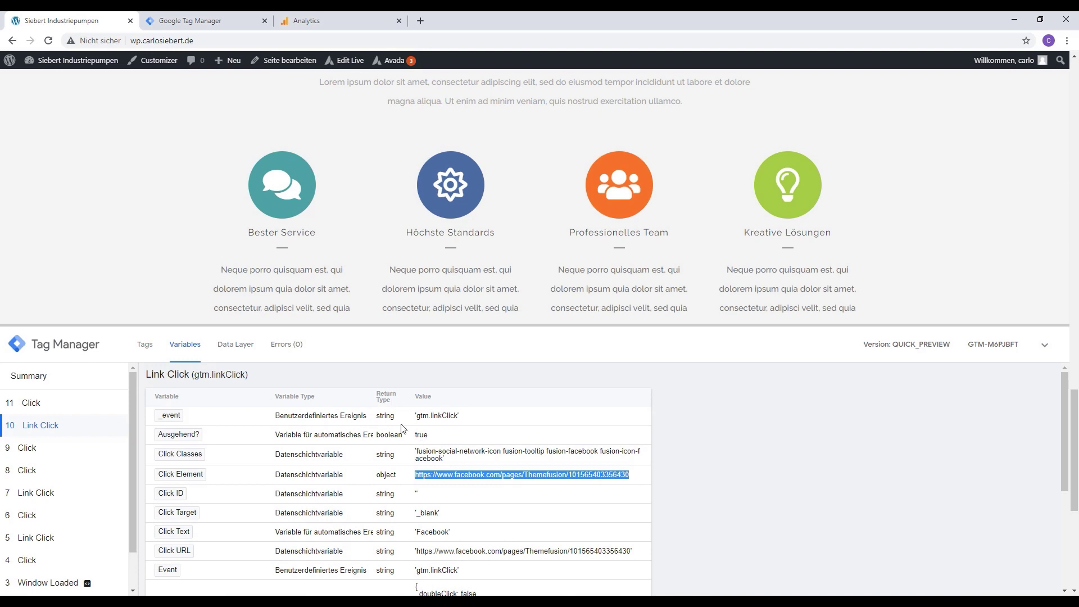
scroll(337, 450, "up", 10)
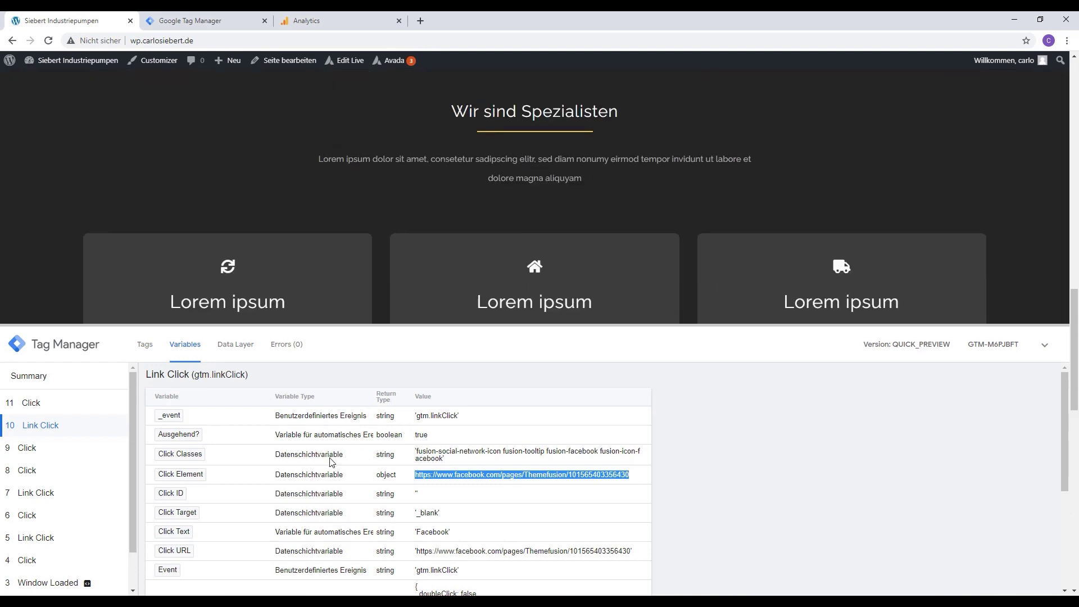
scroll(193, 315, "up", 5)
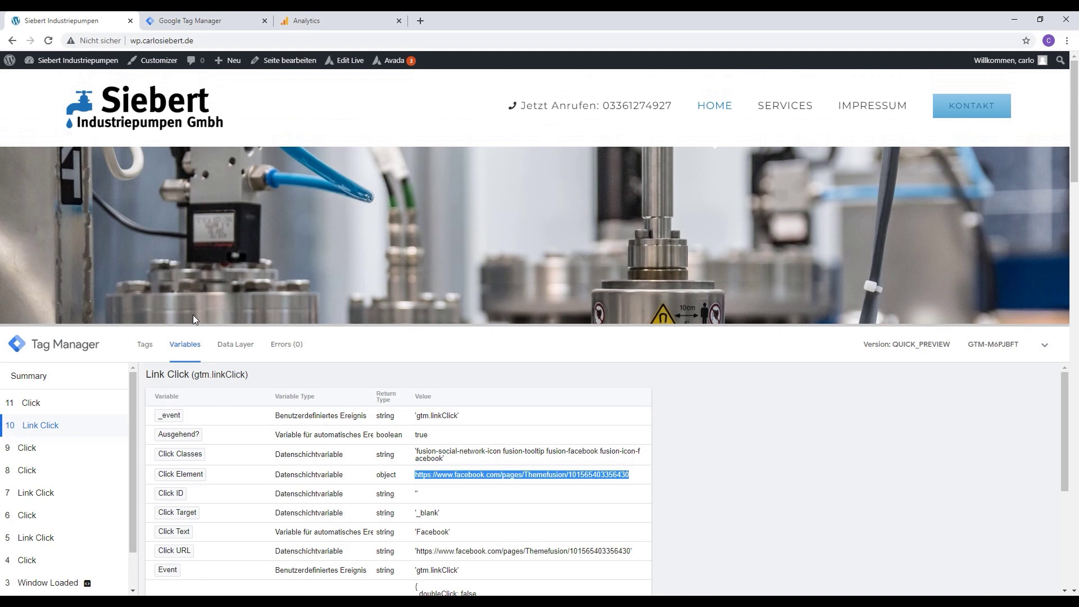
- Open the Ausgehende Links trigger in Google Tag Manager and set it to fire on Einige Klicks auf Links
left_click(201, 29)
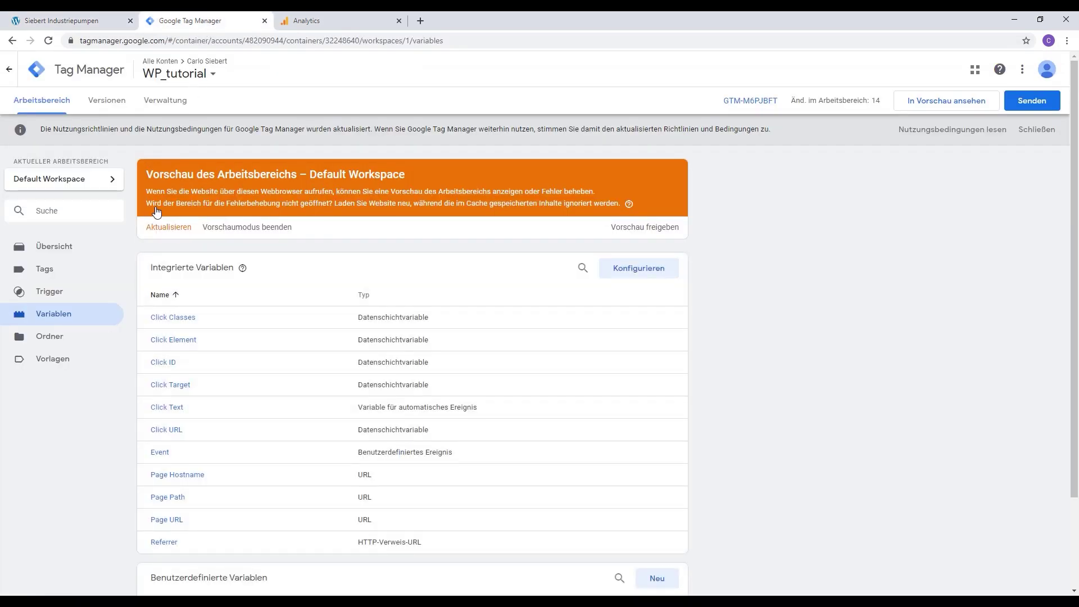
left_click(66, 294)
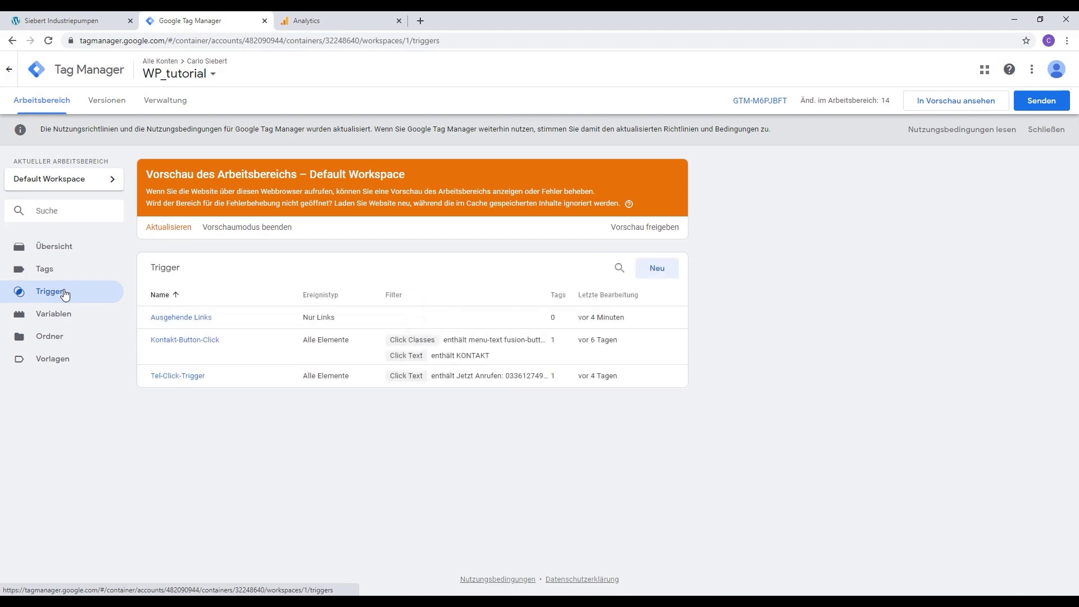
left_click(181, 318)
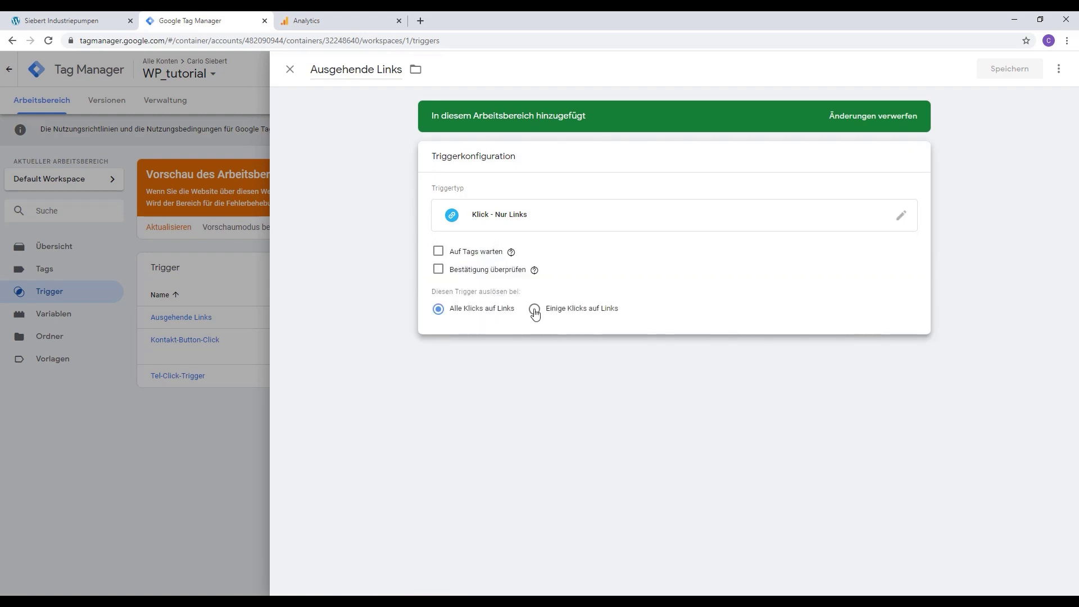
left_click(535, 309)
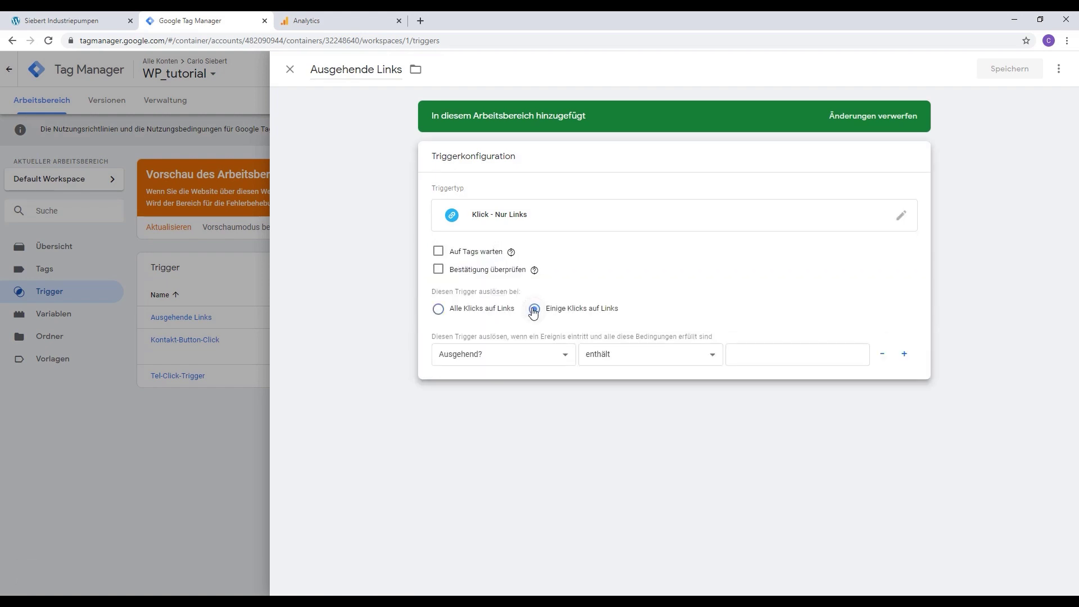
- Set the trigger condition to "Ausgehend? ist gleich true" and save the trigger
left_click(494, 356)
left_click(494, 356)
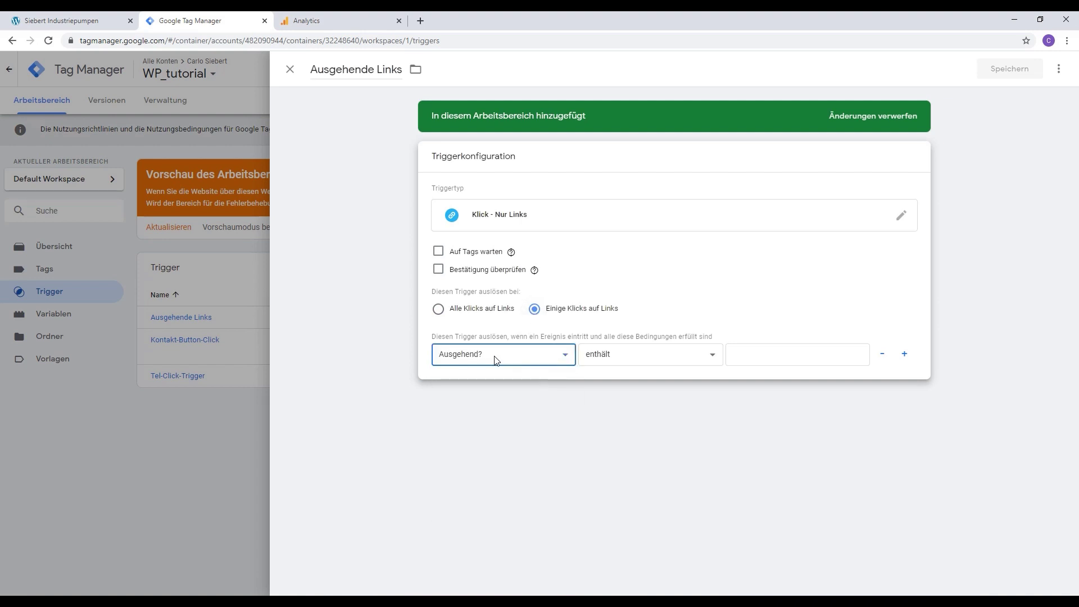
left_click(615, 354)
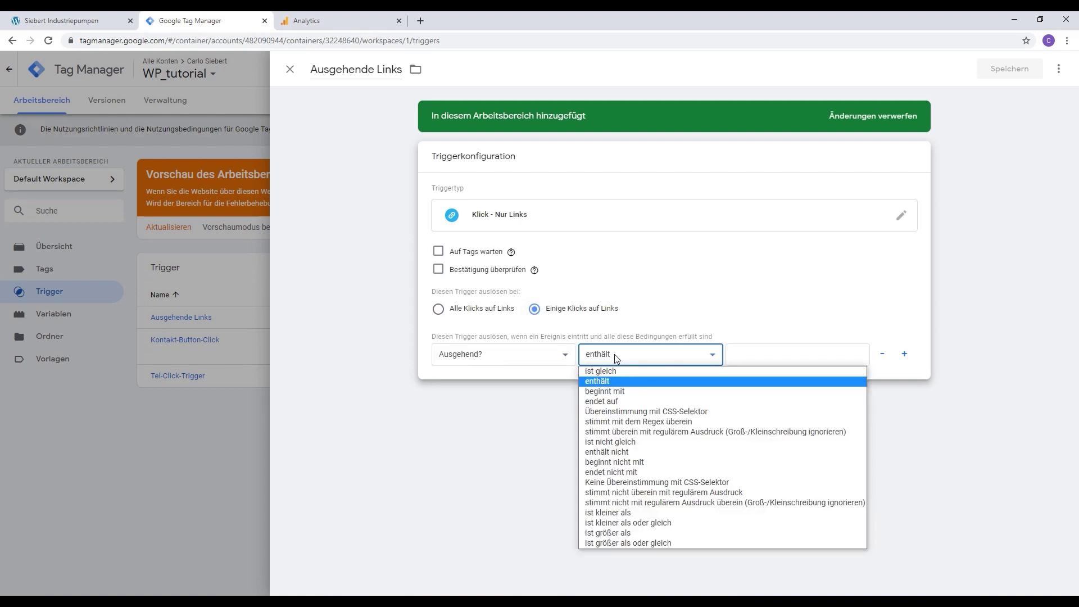
left_click(615, 372)
left_click(768, 361)
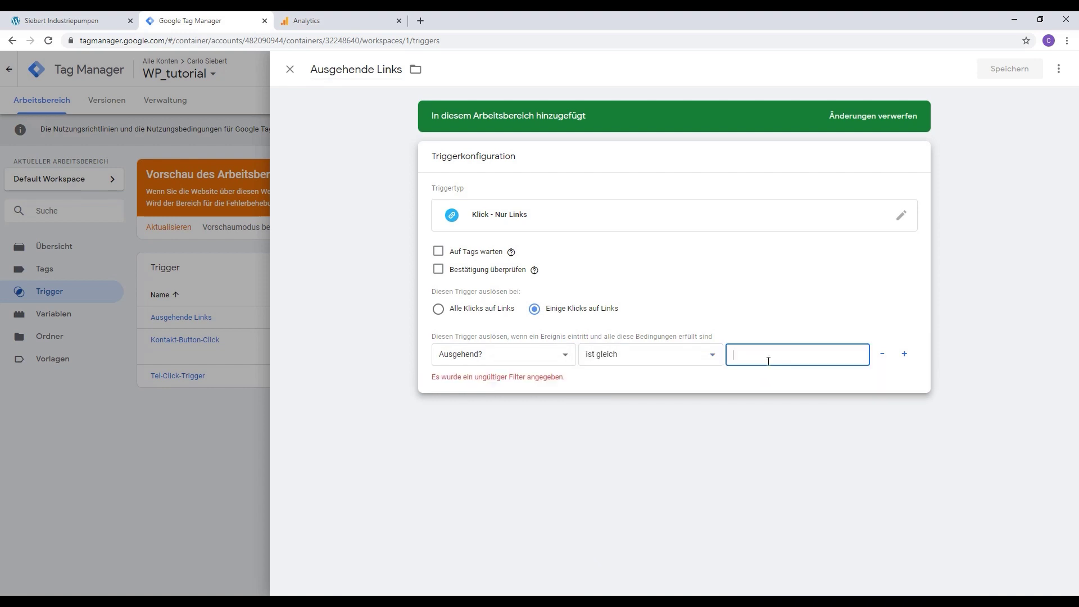
type("true")
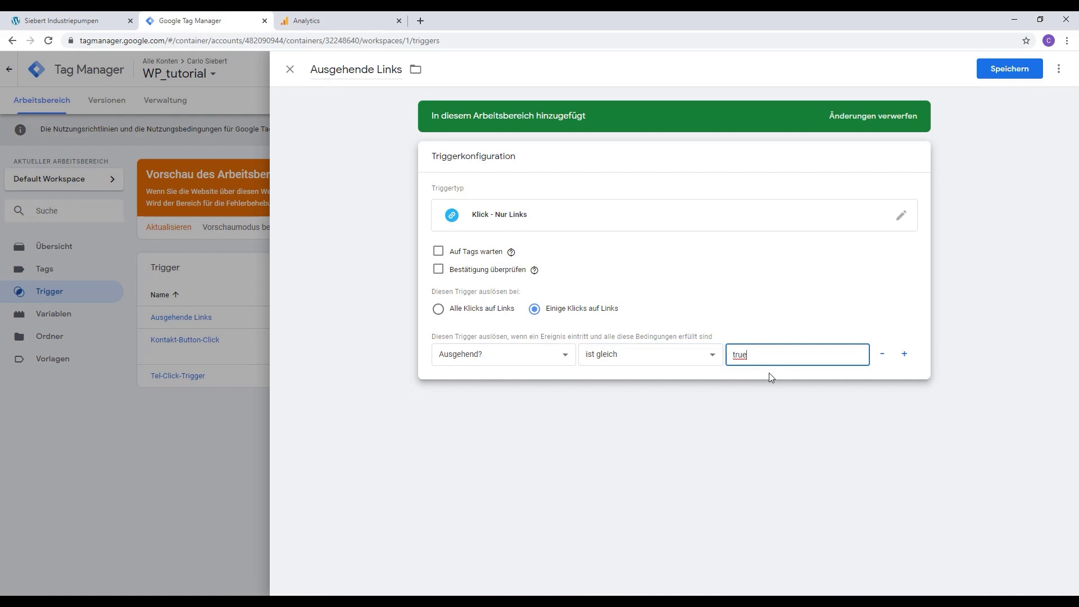
left_click(797, 252)
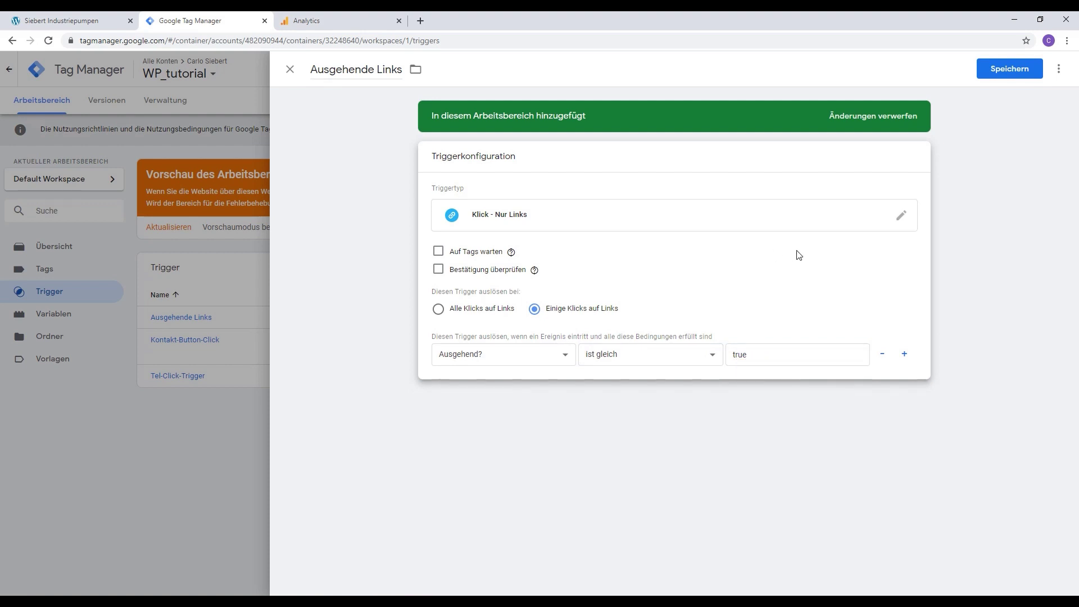
left_click(1008, 68)
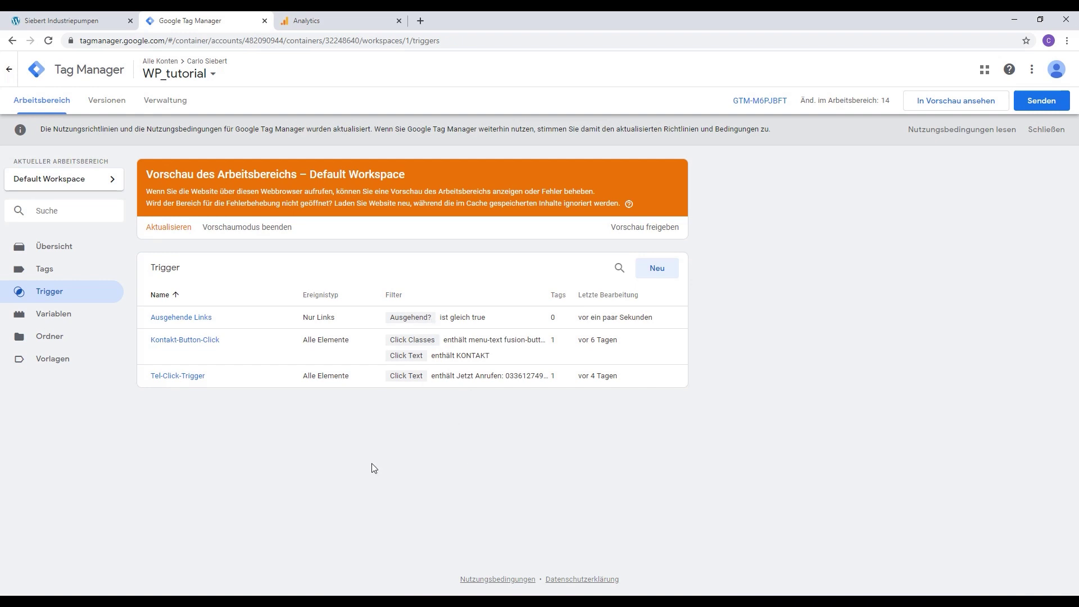
- Create a new tag and name it "GA-Ausgehender-Link"
left_click(53, 274)
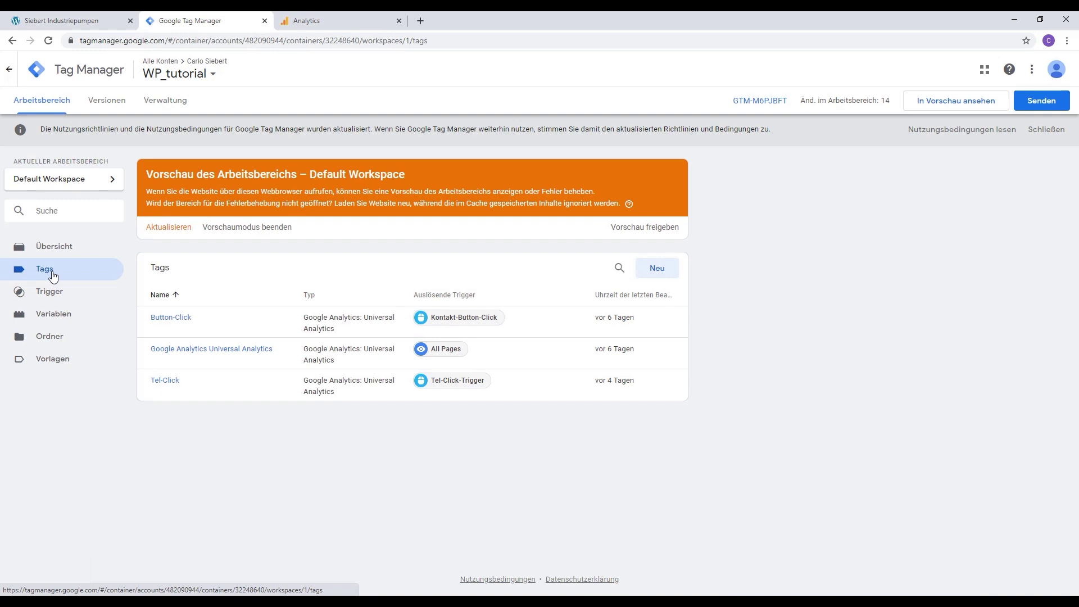
left_click(658, 270)
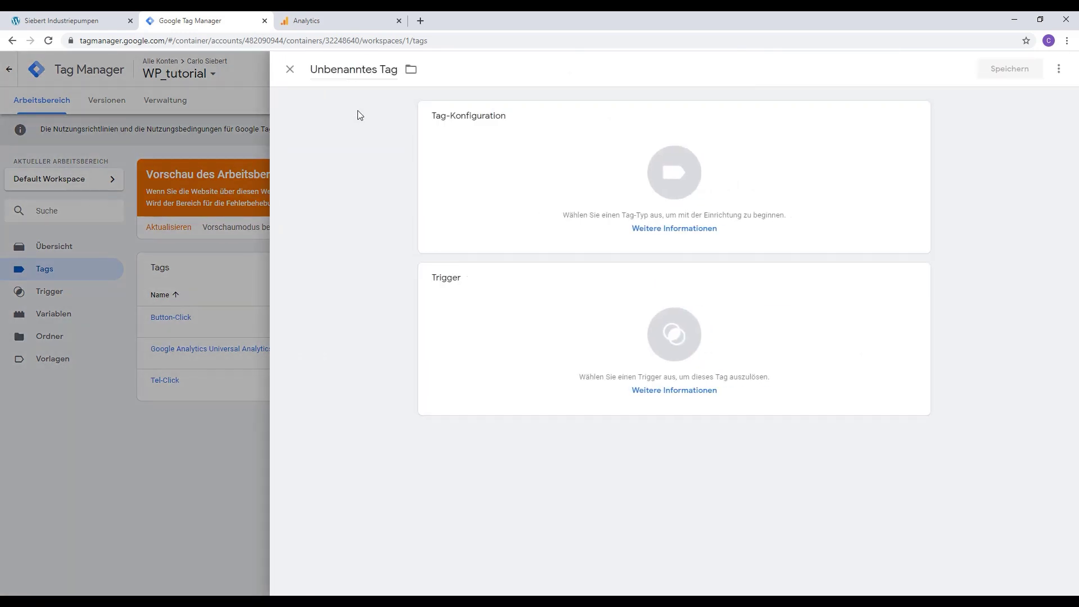
left_click(349, 66)
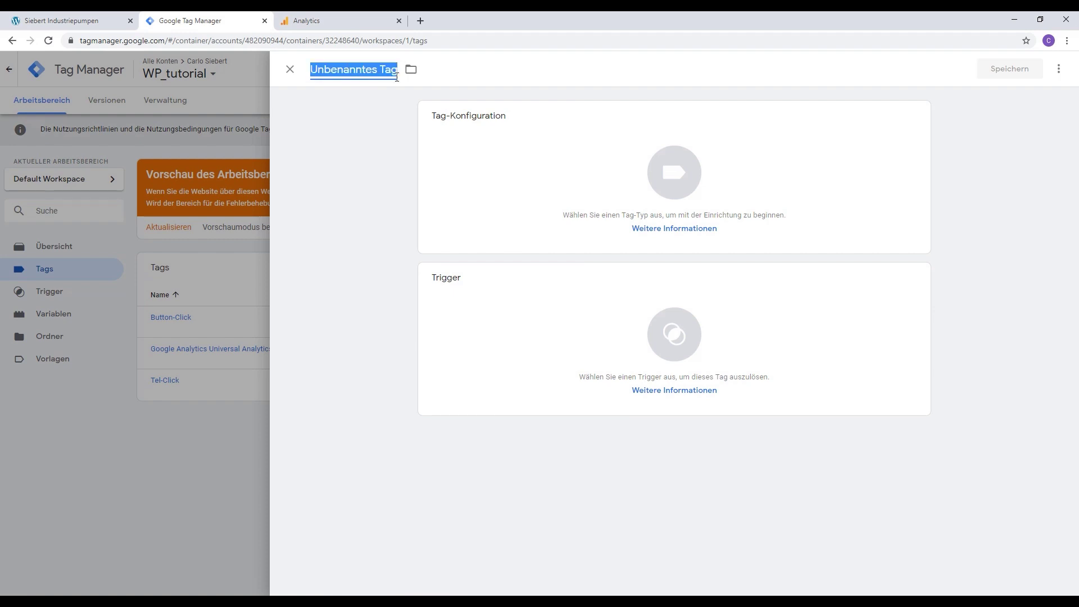
type("Aus")
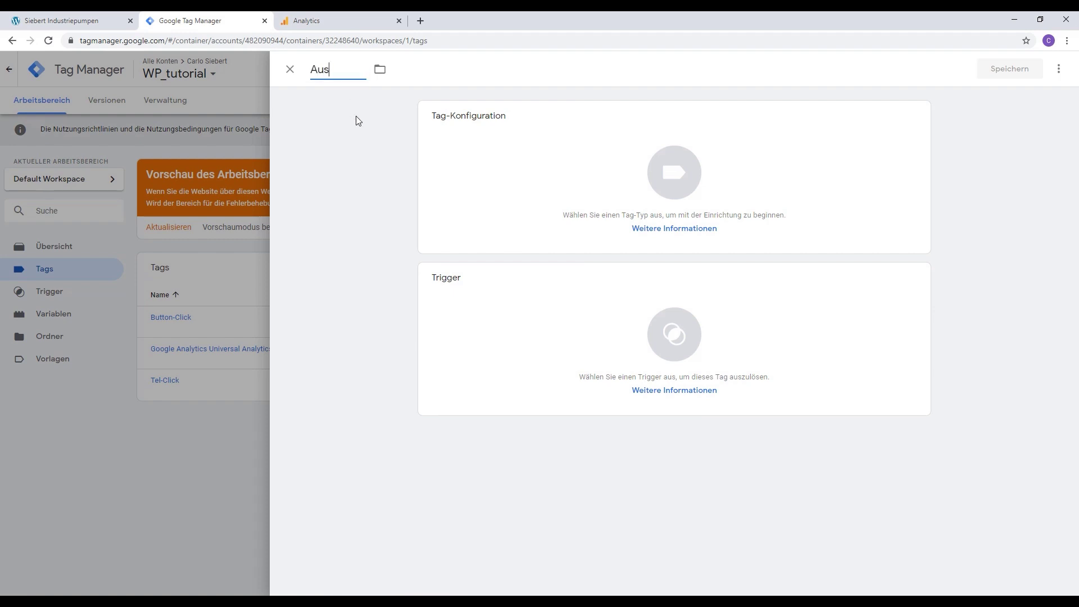
type("gehender-Link-")
key("BackSpace")
key("Home")
type("GA-")
- Set the tag type to Google Analytics: Universal Analytics and the tracking type to Ereignis
left_click(550, 164)
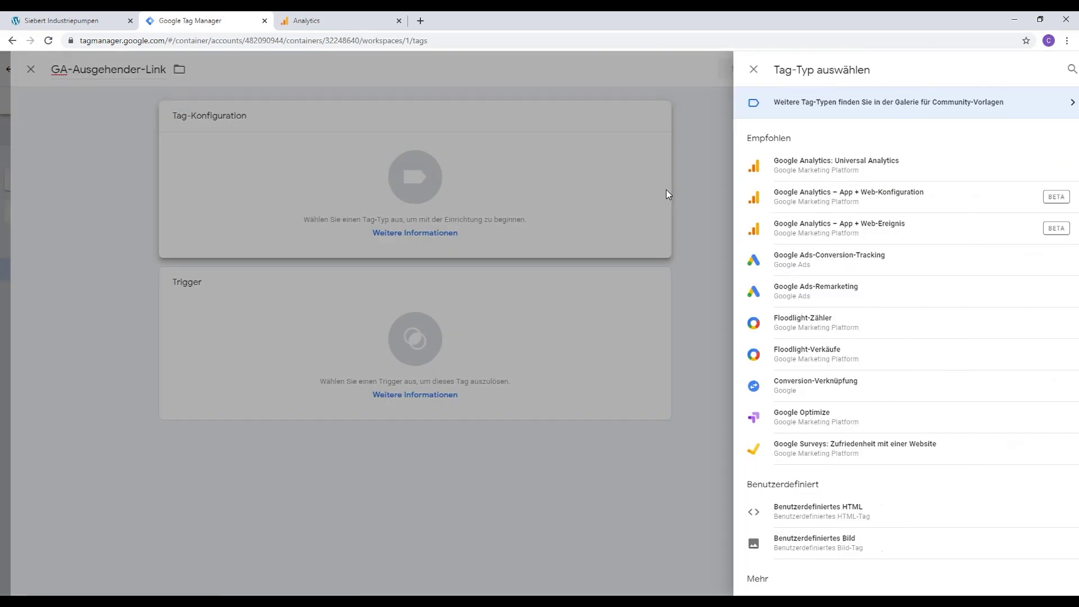
left_click(787, 168)
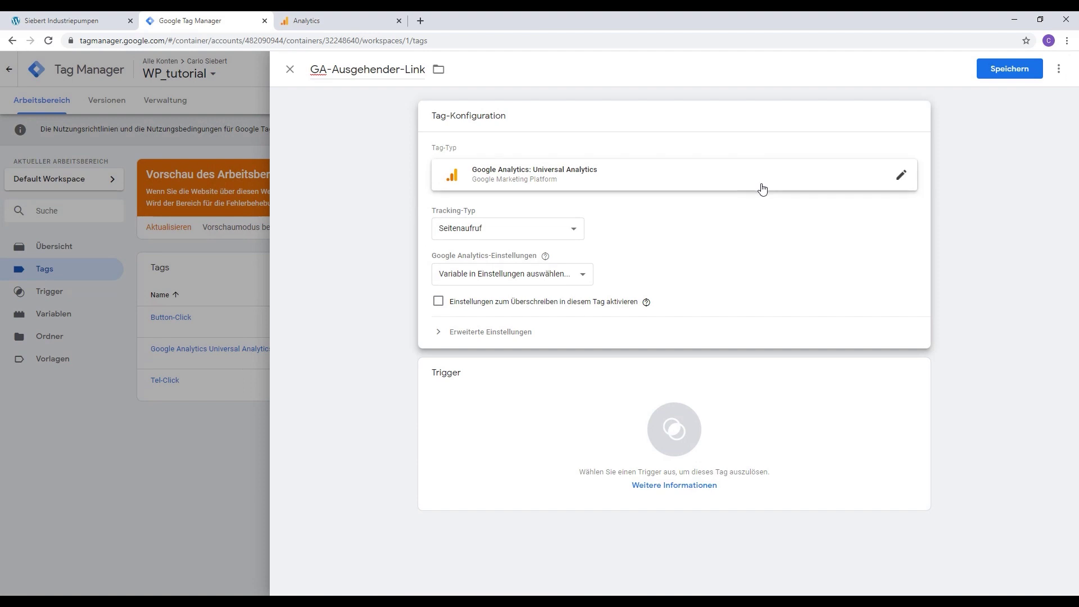
left_click(553, 233)
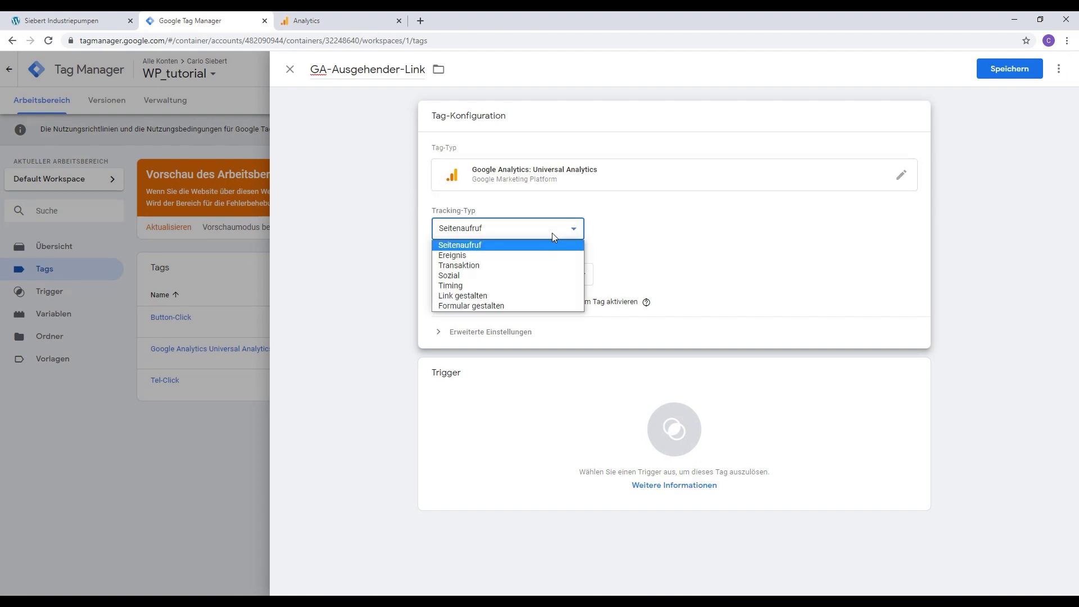
left_click(533, 255)
- Set the event's category to "Externe Links", its action to "Klick" and its label to the Click URL variable
scroll(533, 255, "down", 1)
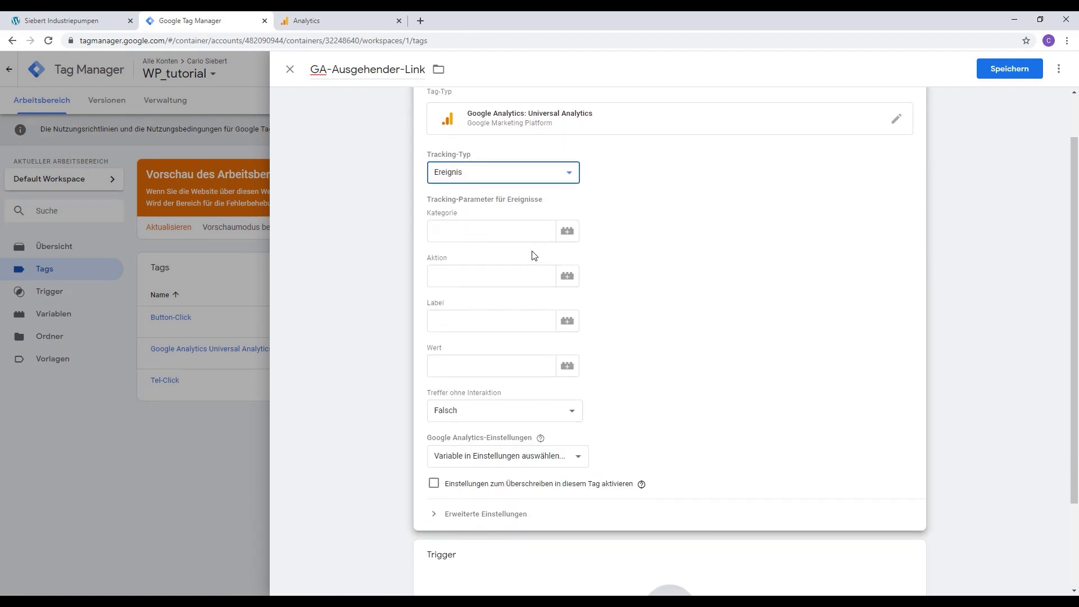
left_click(492, 234)
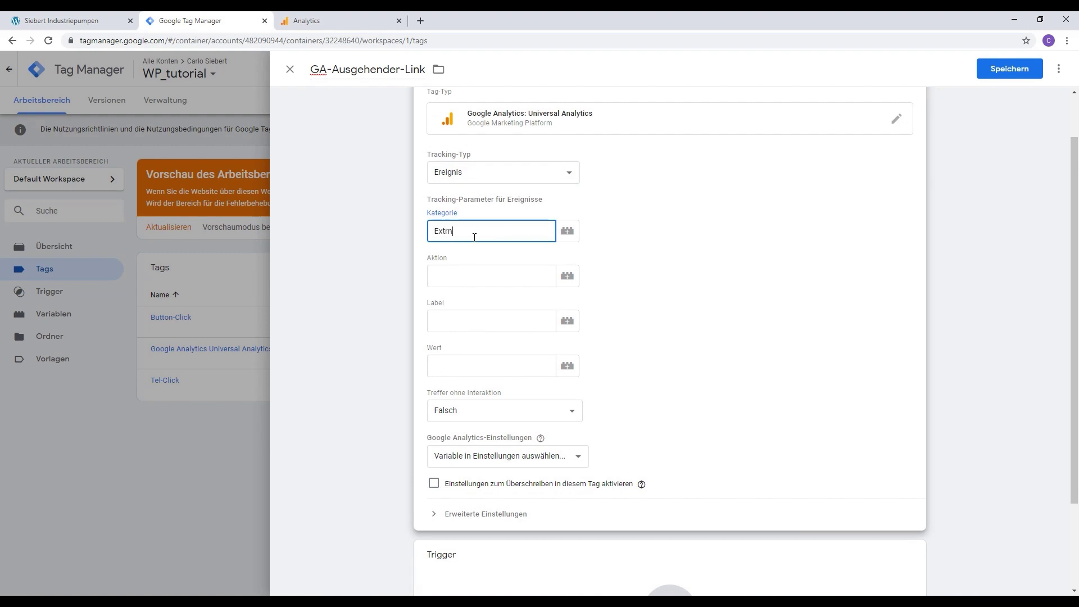
type("Externe Links")
left_click(475, 274)
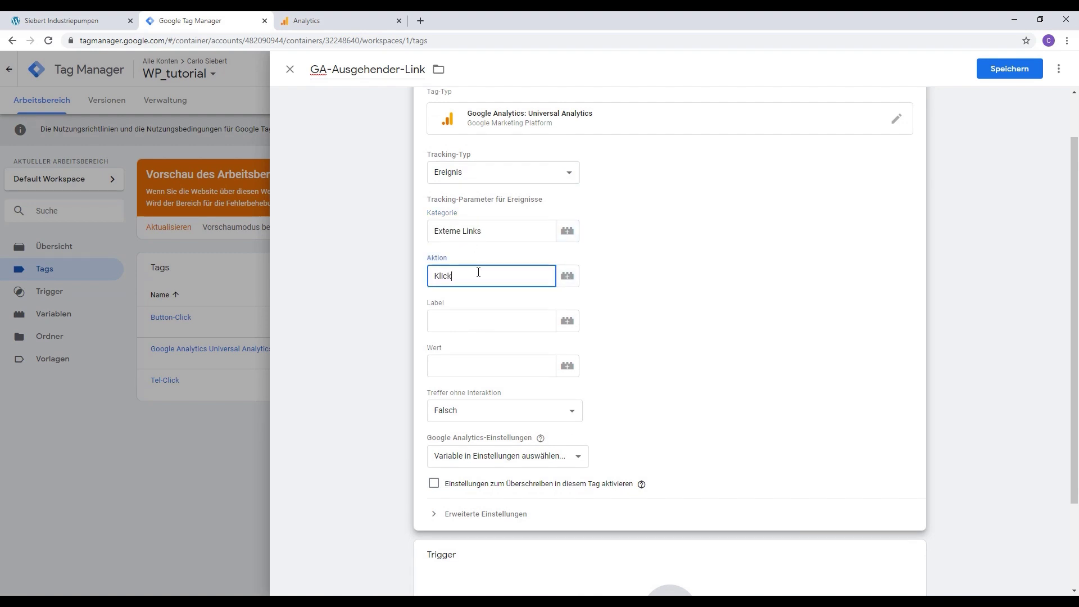
left_click(470, 316)
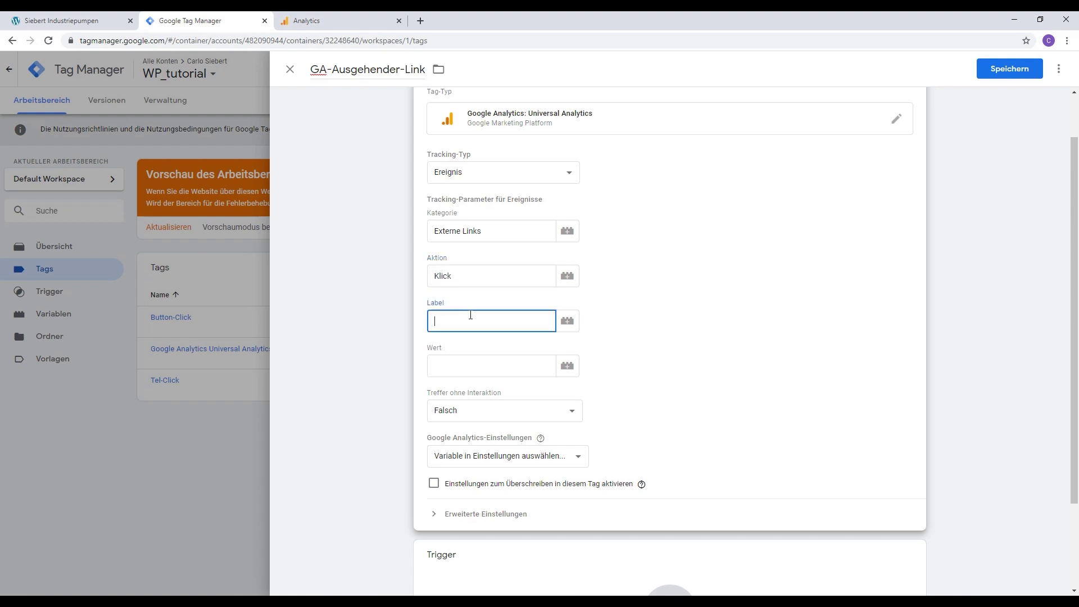
left_click(567, 322)
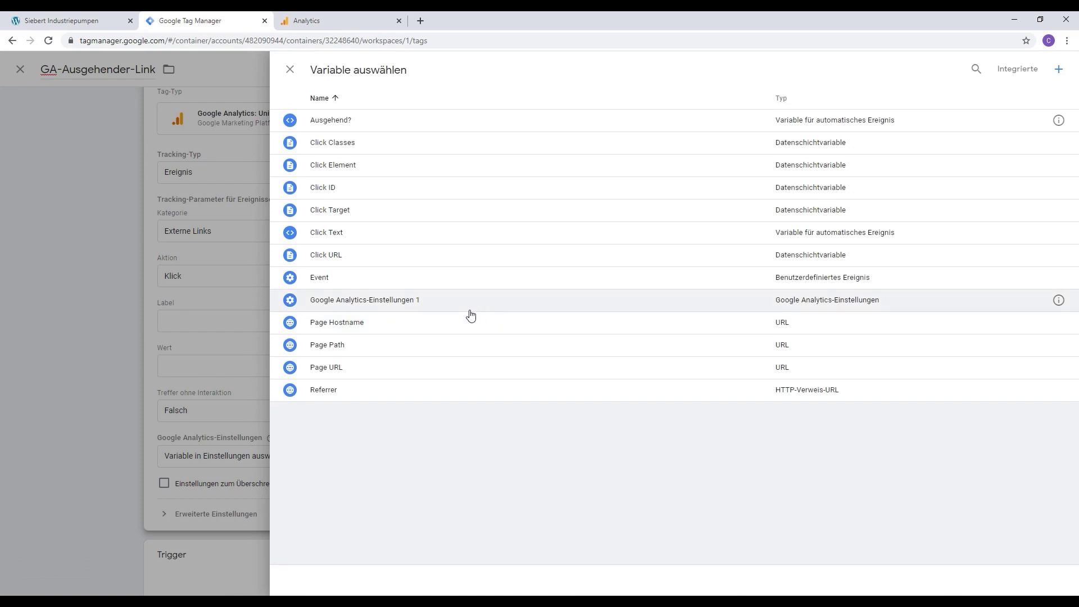
left_click(357, 258)
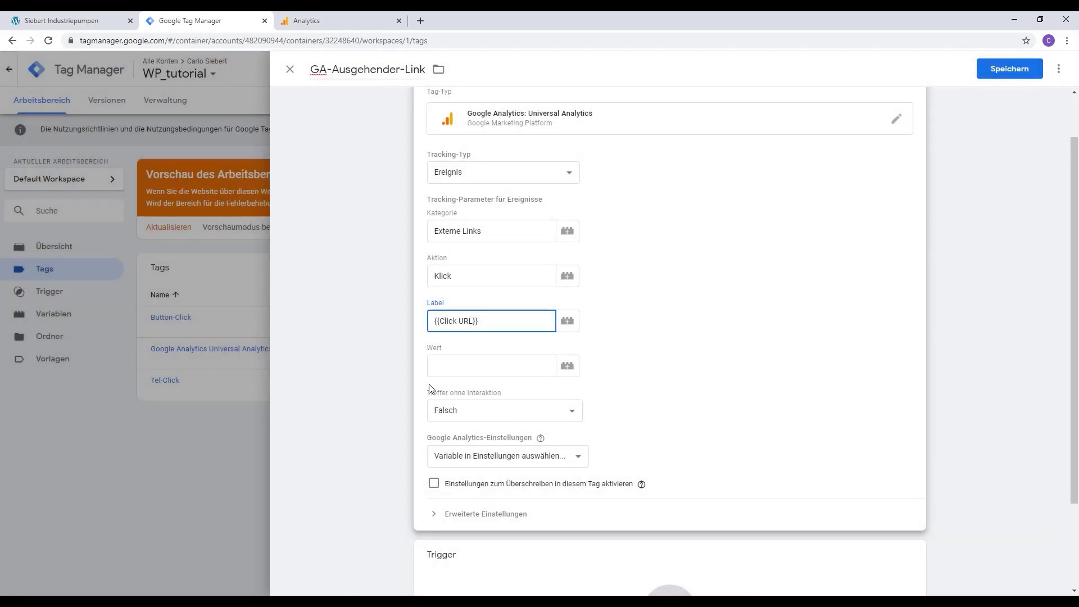
- Set the tag's Google Analytics settings to the {{Google Analytics-Einstellungen 1}} variable
key("Tab")
key("Tab")
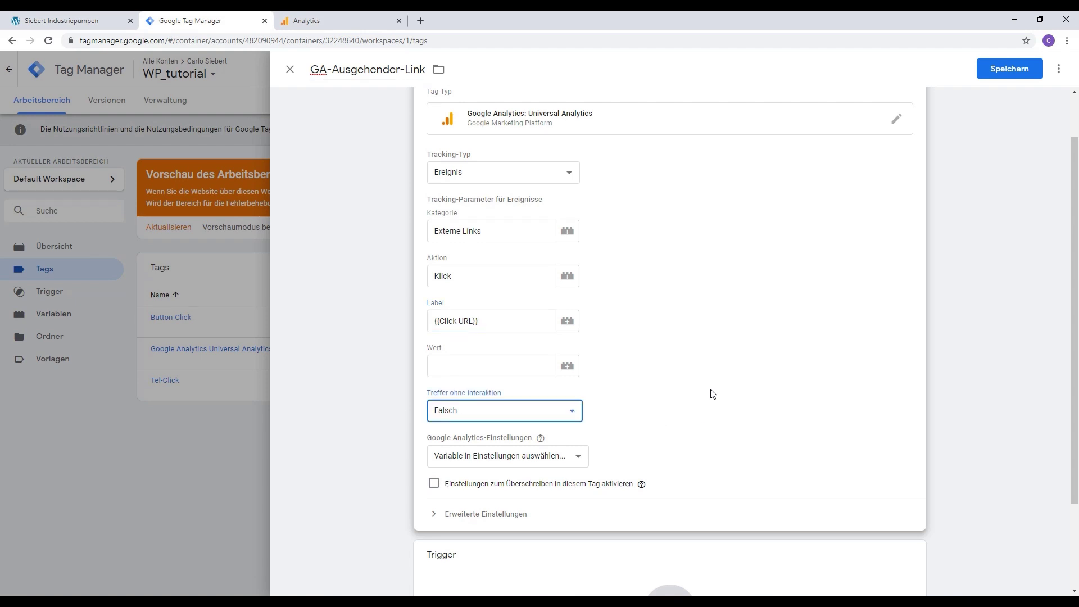
left_click(531, 458)
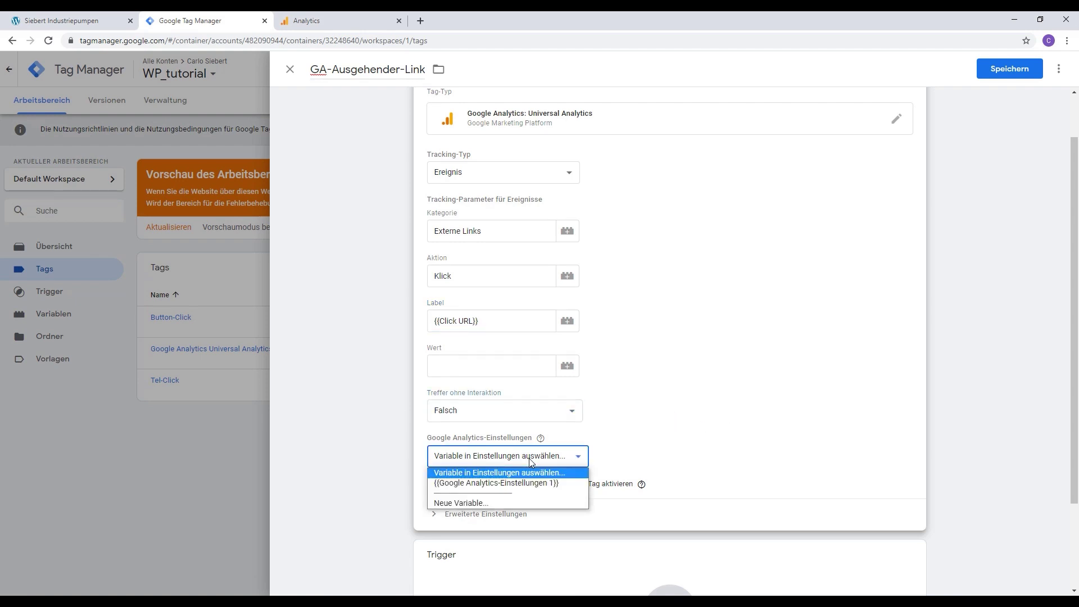
left_click(525, 483)
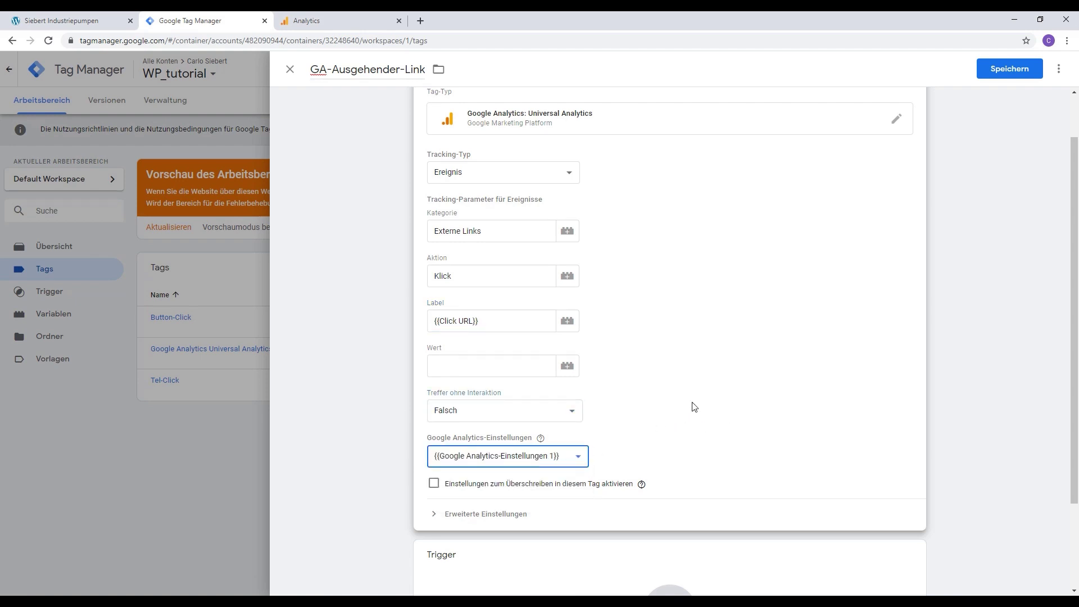
- Assign the "Ausgehende Links" trigger to the tag and save the tag
scroll(686, 427, "down", 2)
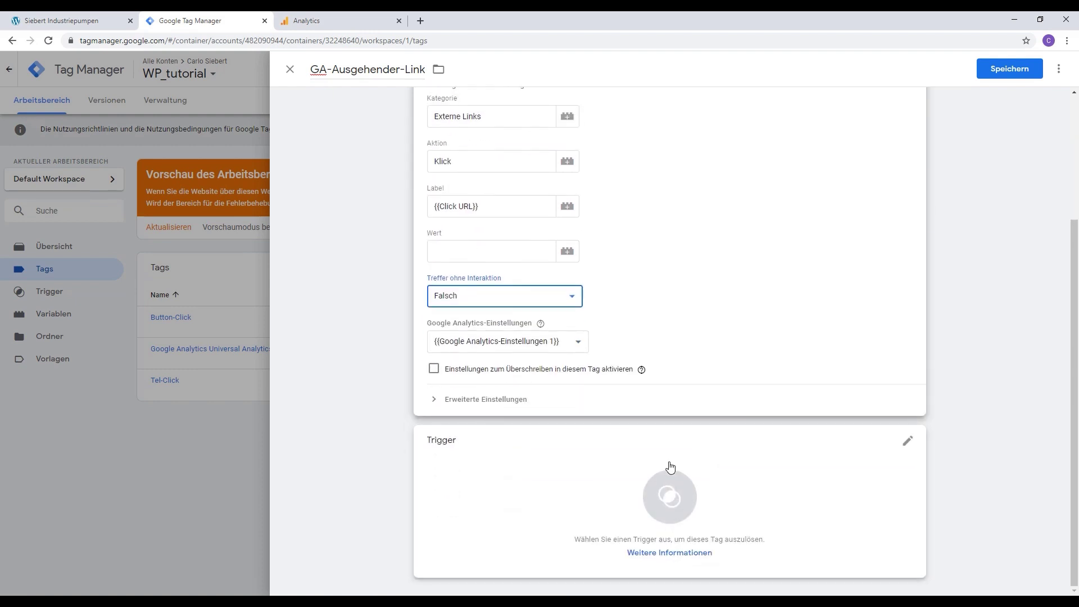
left_click(645, 484)
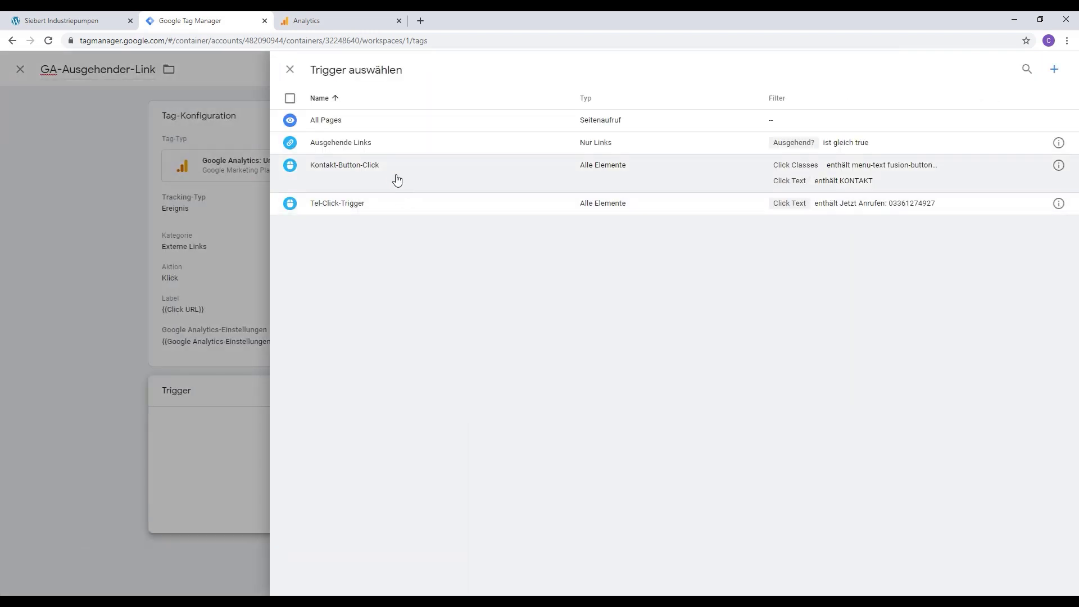
left_click(385, 155)
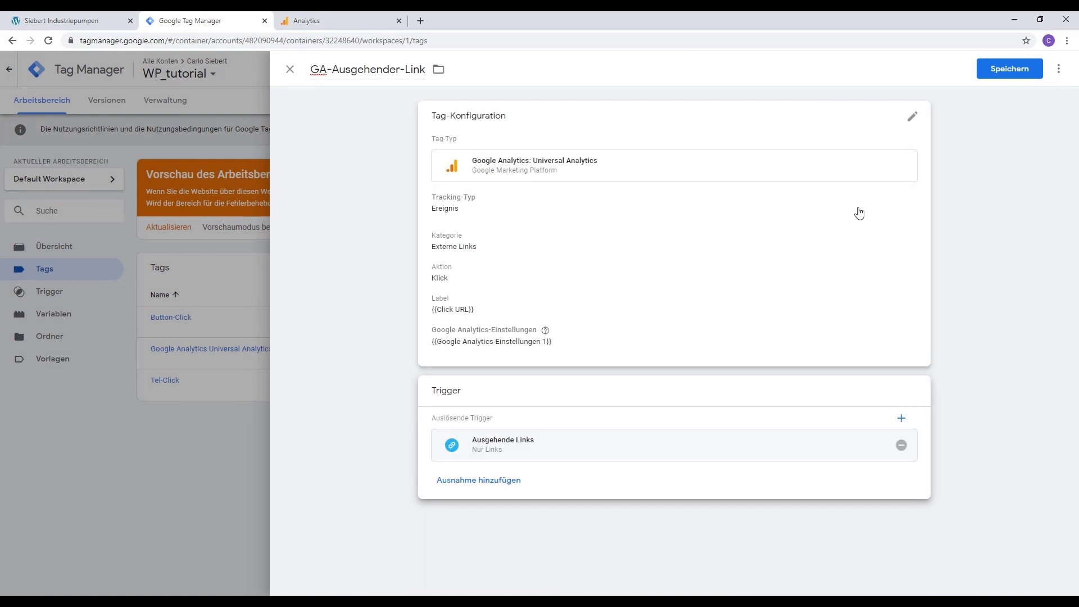
left_click(982, 70)
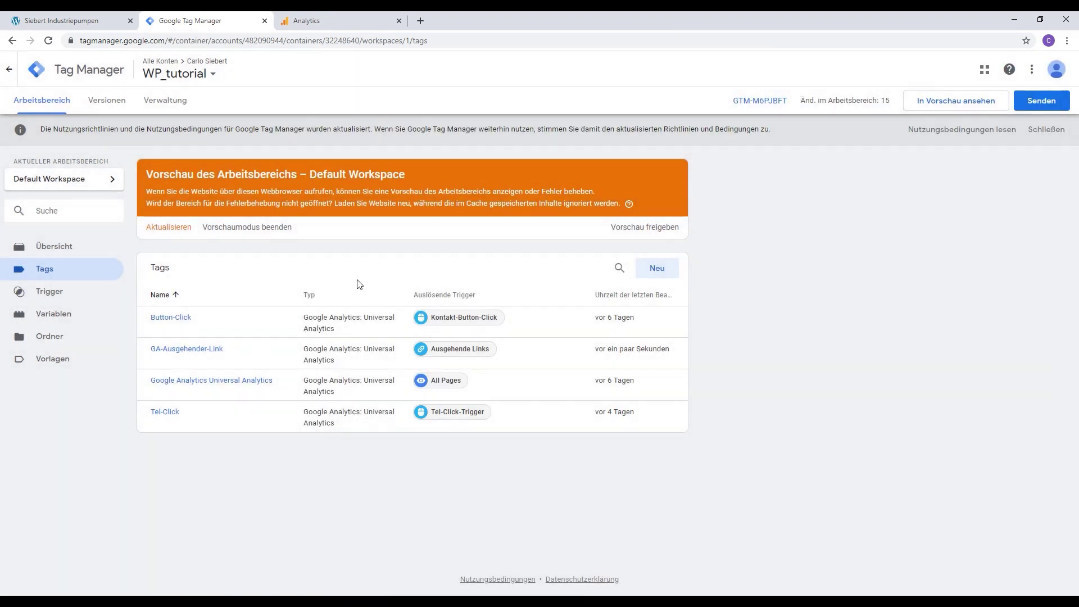
- Refresh the workspace preview and reload the Siebert Industriepumpen website with the updated container
left_click(167, 228)
left_click(64, 22)
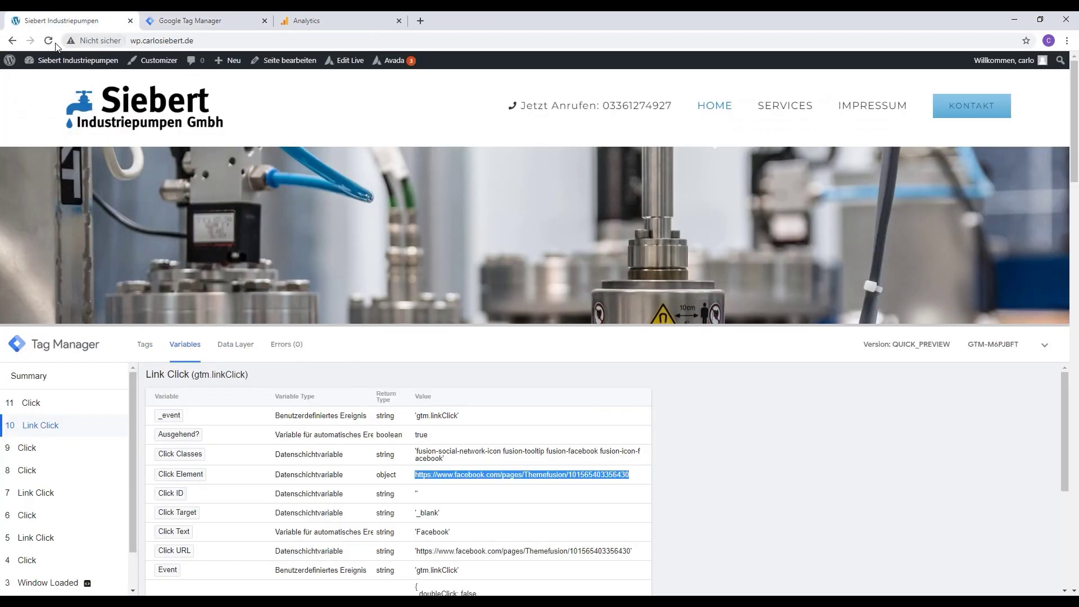
left_click(54, 42)
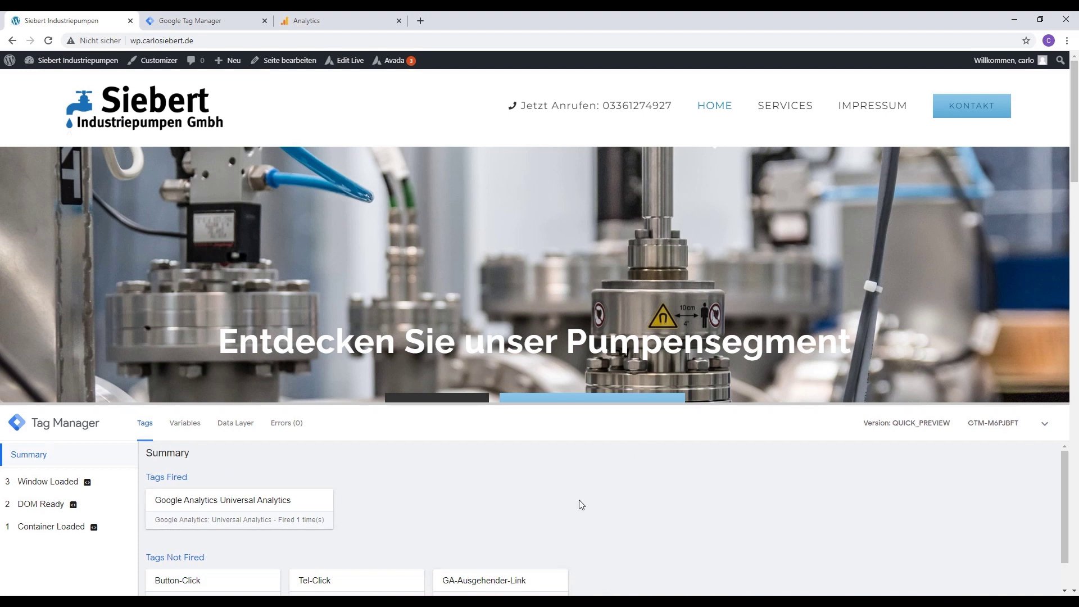
- Test an internal link by opening the website's SERVICES page in a separate tab, then close that tab
scroll(388, 241, "down", 1)
scroll(373, 236, "up", 1)
left_click(798, 108, "ctrl")
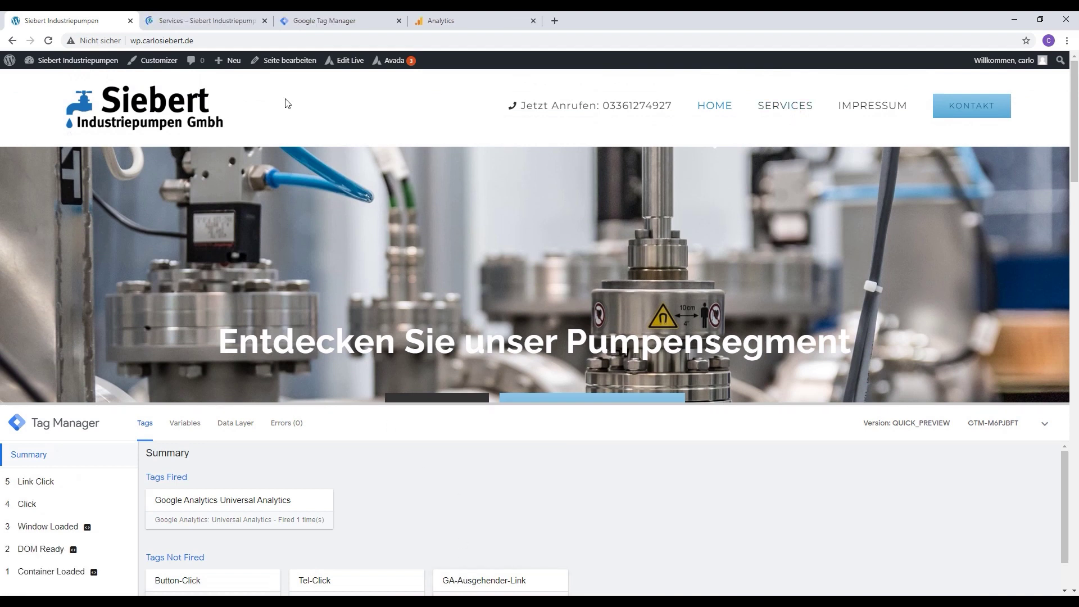
left_click(253, 21)
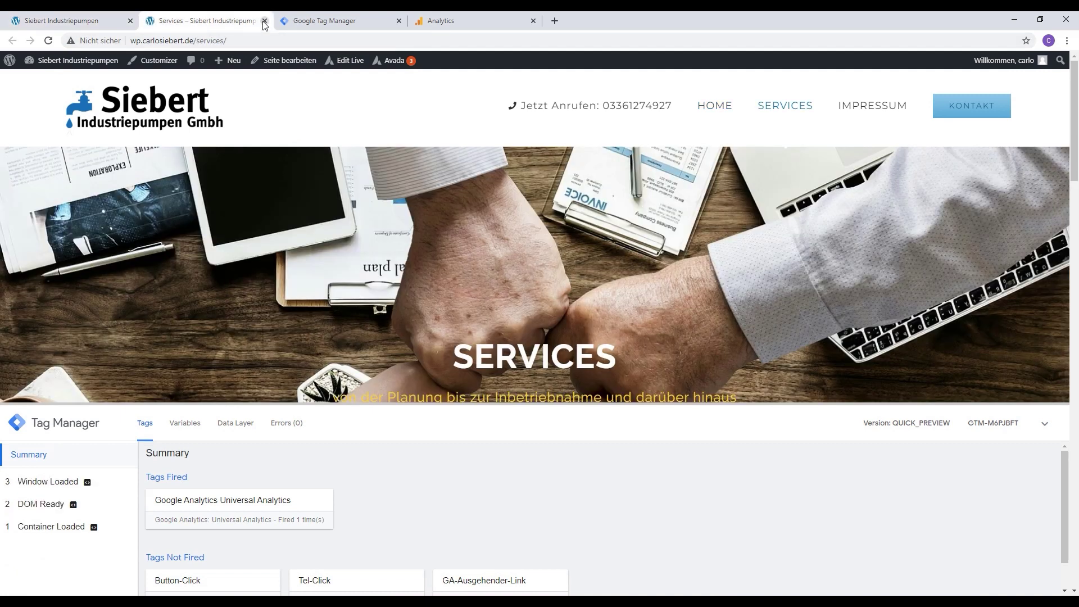
left_click(264, 21)
- Shrink the Tag Manager debug pane to uncover the website footer and open its external Twitter link
scroll(330, 250, "down", 20)
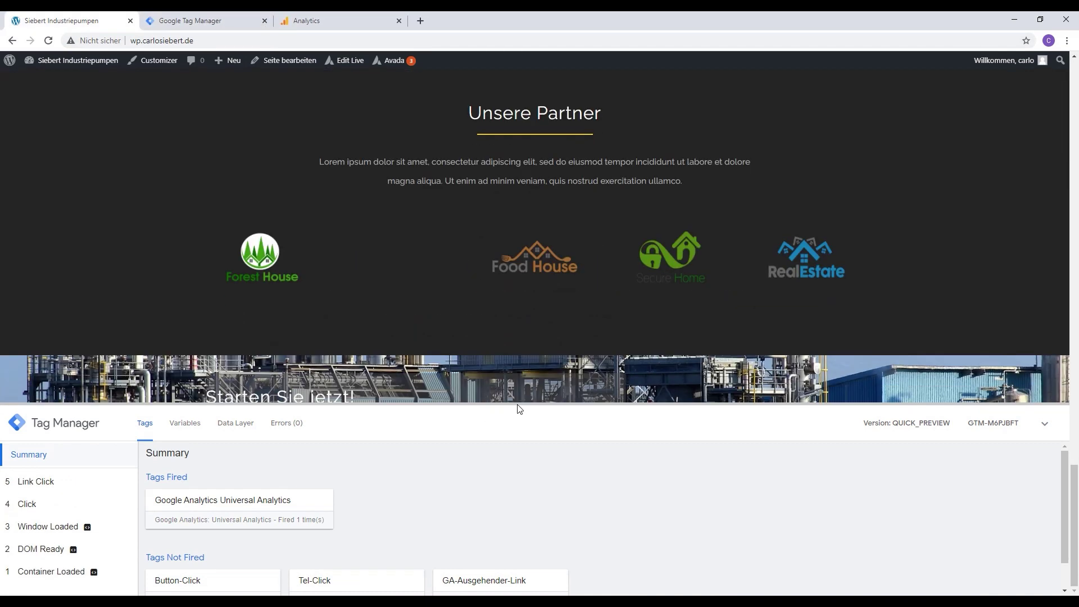
left_click_drag(519, 409, 539, 587)
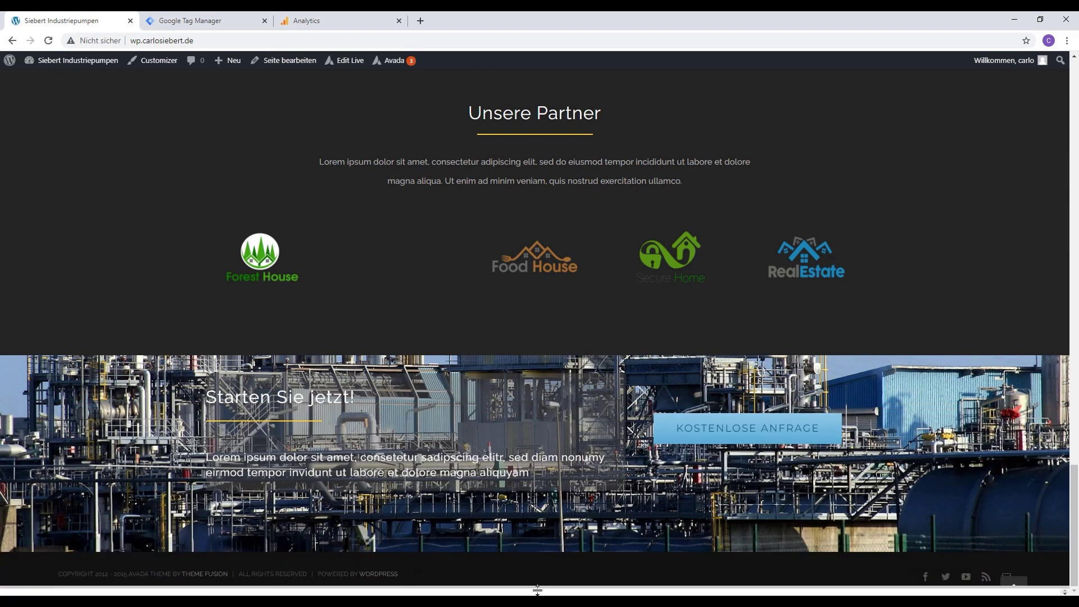
left_click(946, 582)
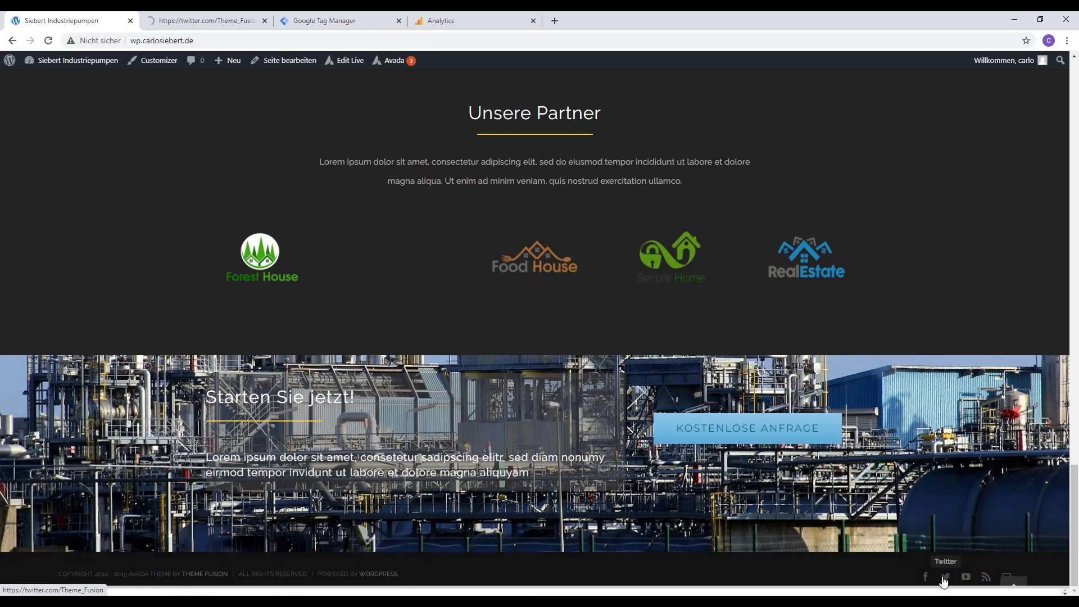
- Enlarge the debug pane again and examine the fired tags and variables of the most recent Link Click event
left_click_drag(472, 588, 522, 284)
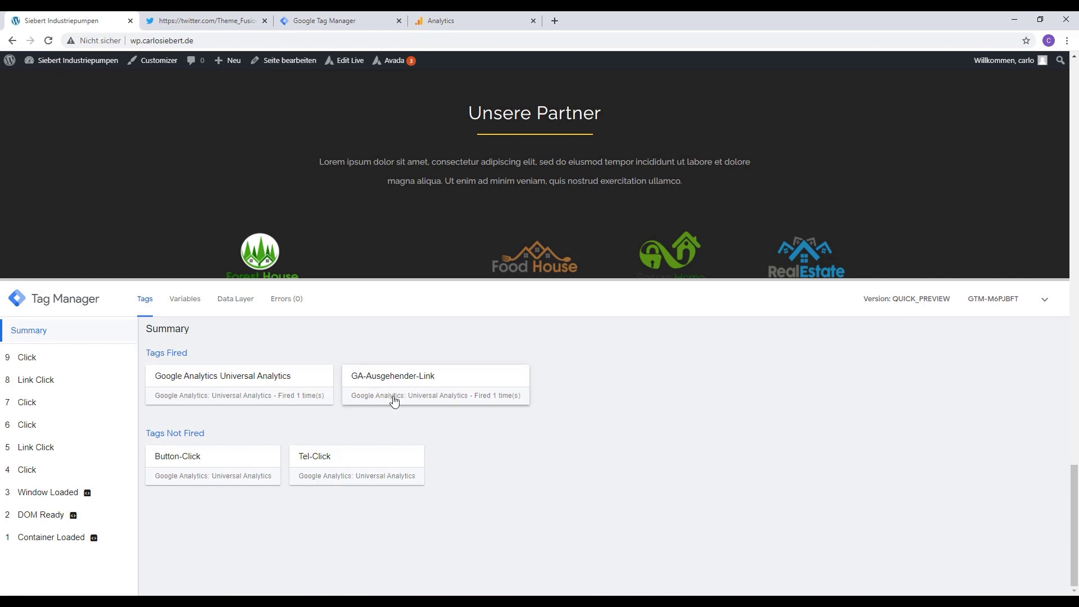
left_click(44, 386)
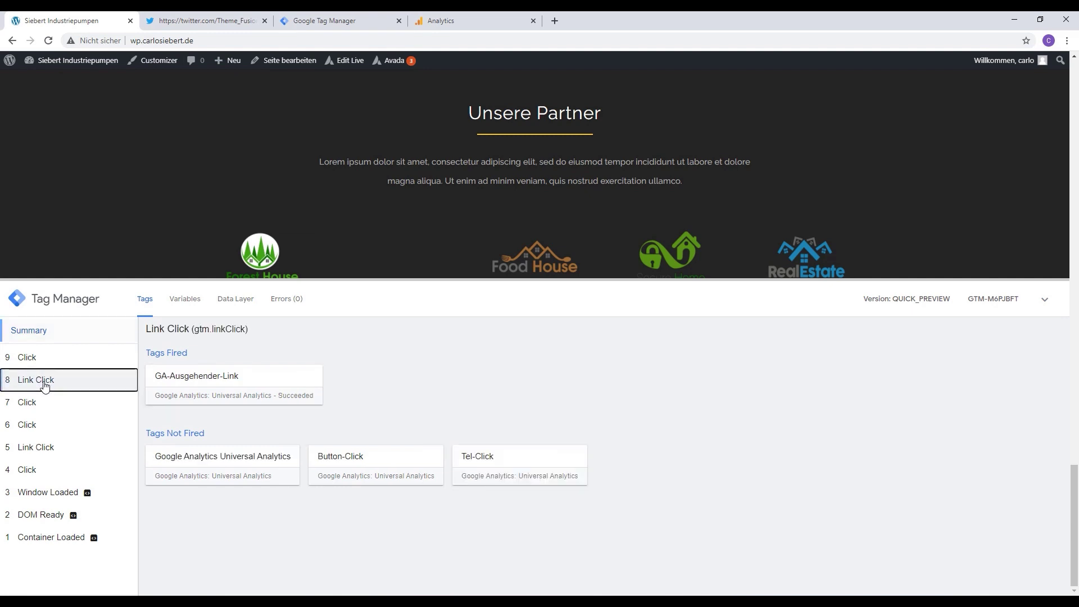
left_click(193, 305)
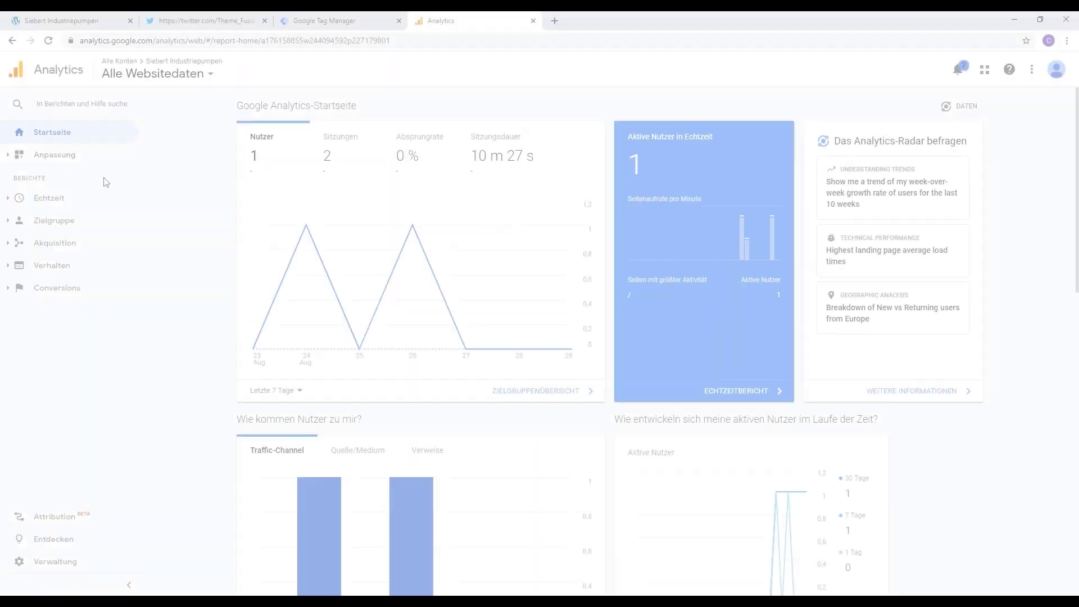
- Switch to Google Analytics, view the real-time Ereignisse report and open the "Externe Links" event category
left_click(68, 206)
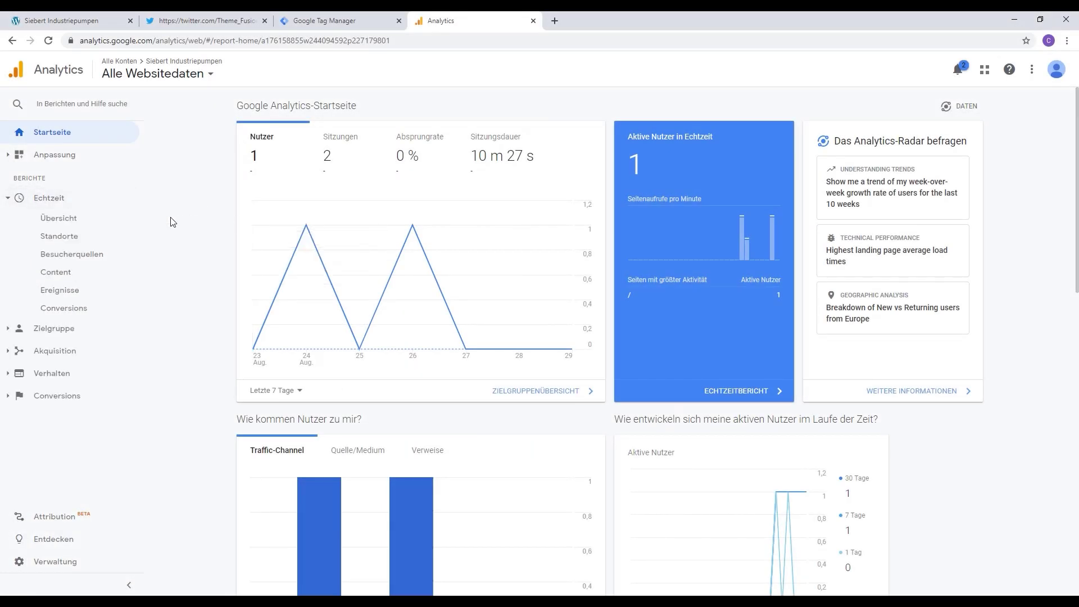
left_click(82, 291)
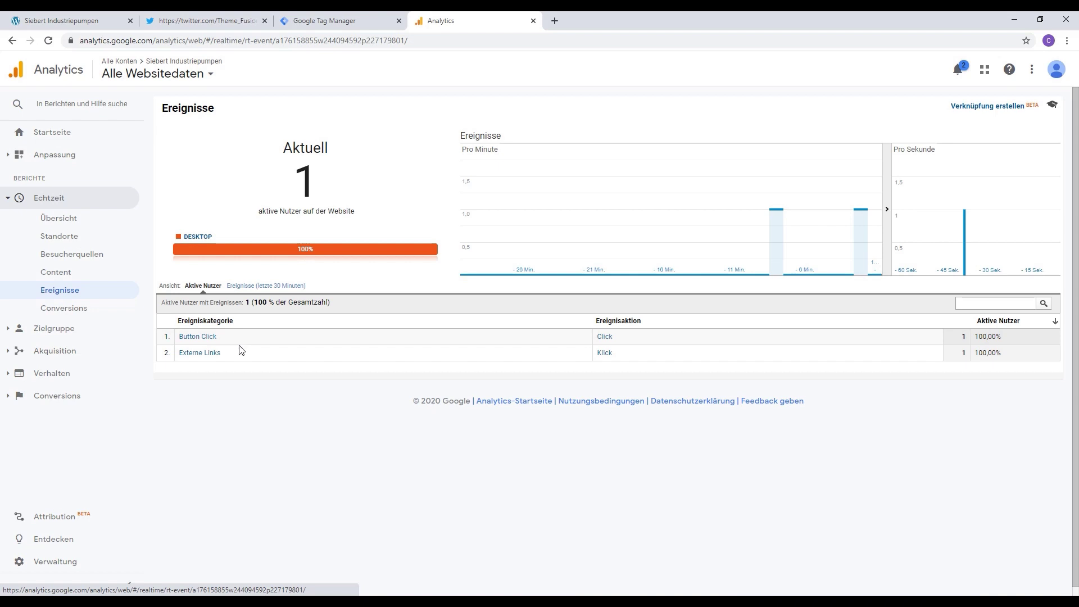
left_click(200, 353)
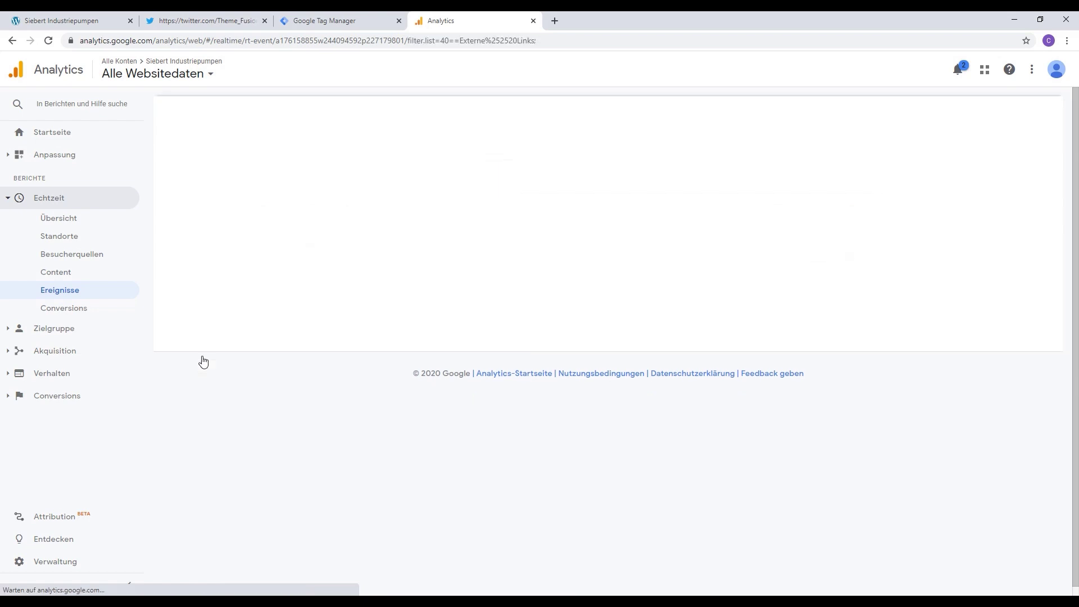